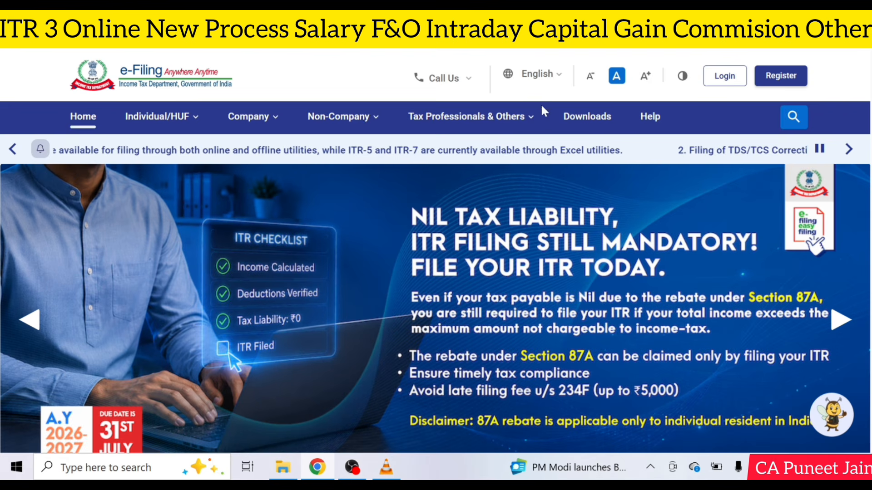
Step: Log in to the e-Filing Portal with the PAN/User ID and password
left_click(723, 79)
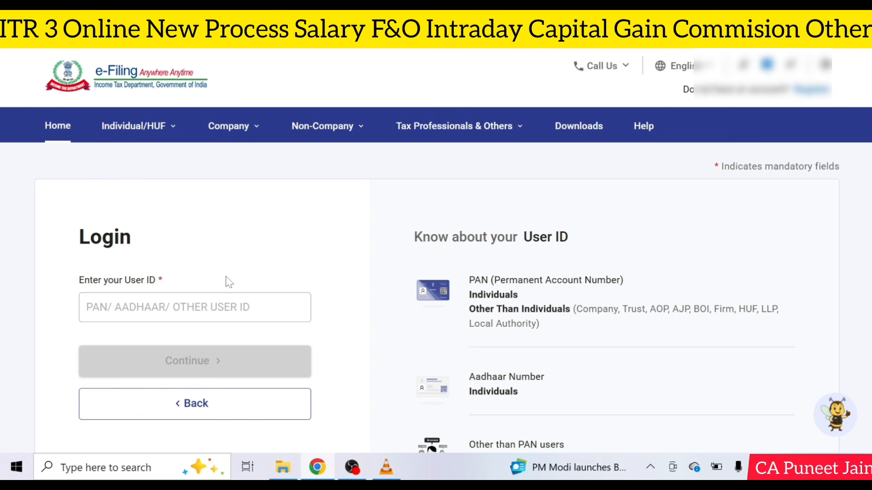
left_click(227, 318)
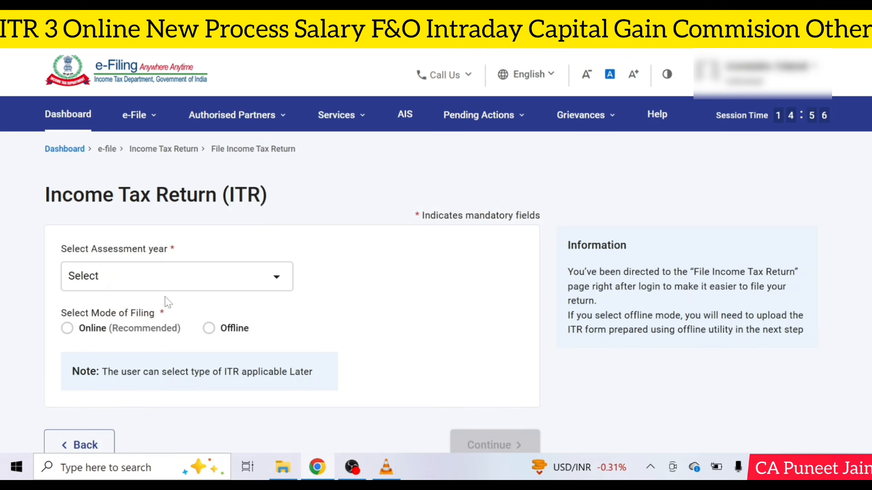
Step: Choose assessment year 2026-27 with the Online filing mode and continue
left_click(157, 284)
left_click(136, 122)
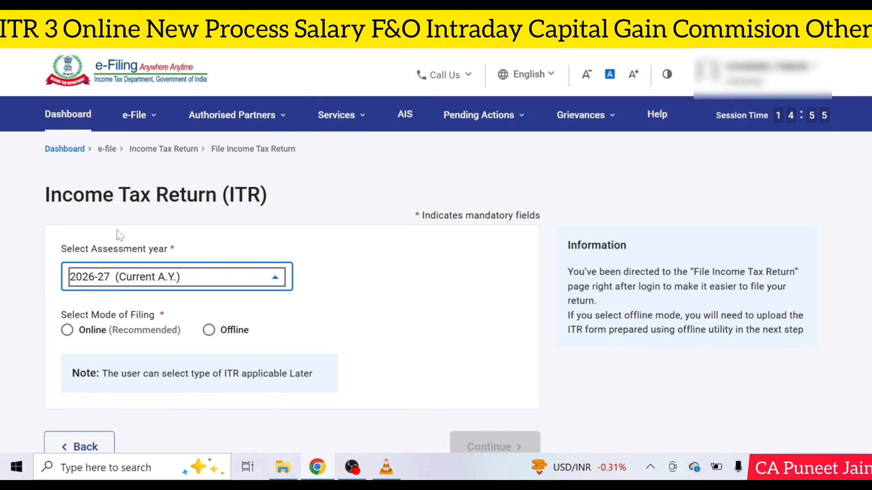
left_click(79, 335)
left_click(508, 437)
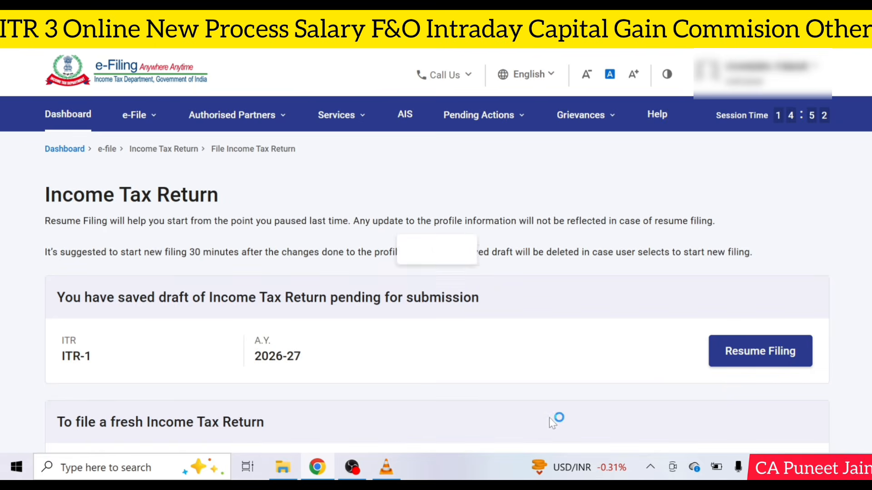
Step: Start a new filing as an Individual using the ITR-3 form, acknowledging the tax regime notice
scroll(731, 380, "down", 5)
left_click(758, 259)
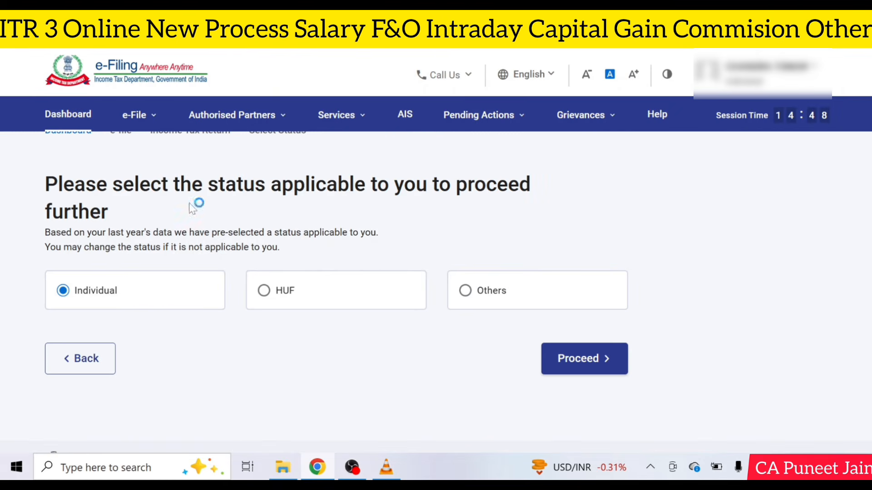
left_click(602, 375)
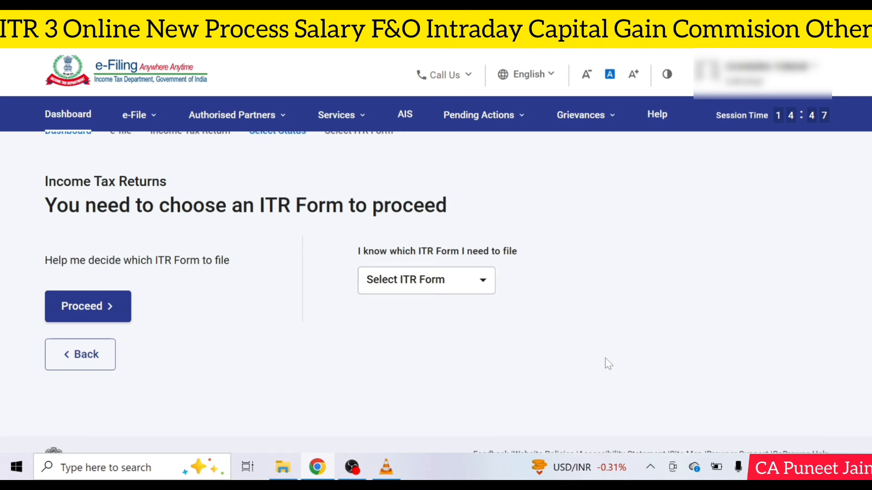
left_click(424, 283)
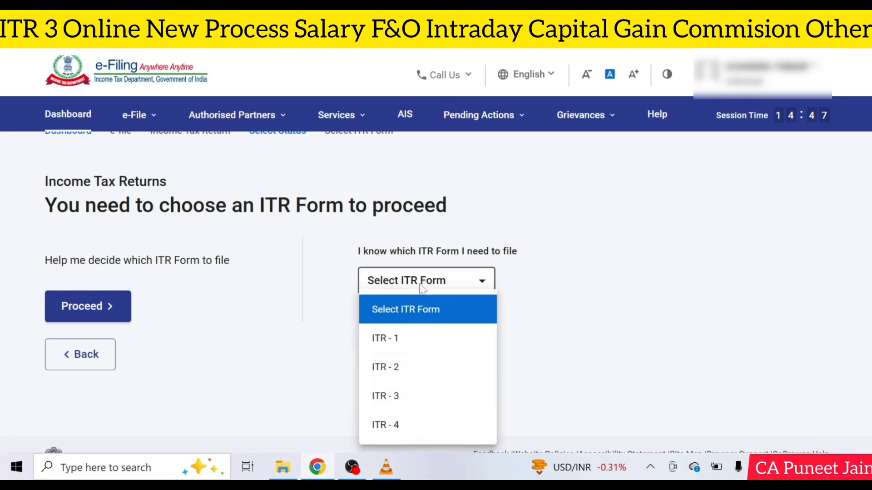
left_click(418, 397)
left_click(459, 348)
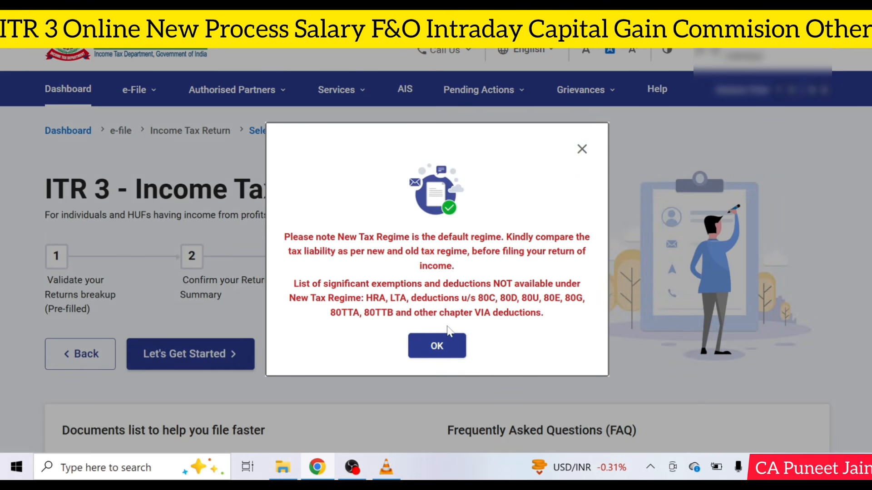
left_click(436, 346)
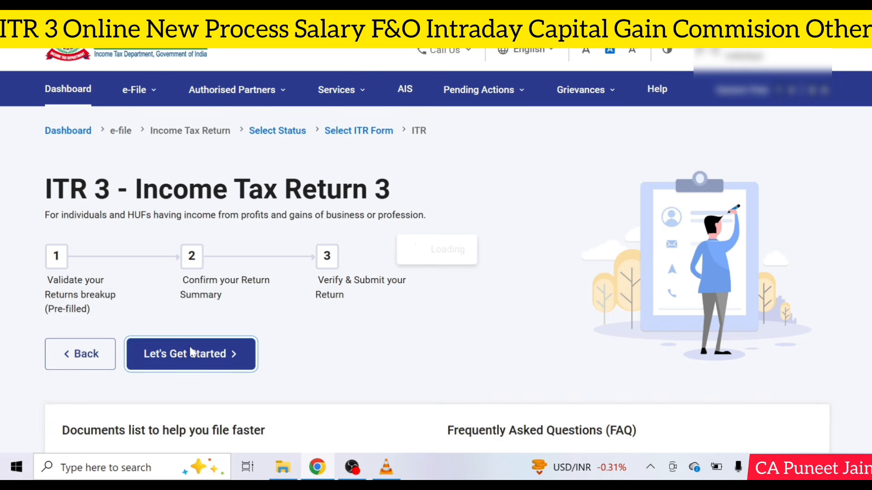
Step: Begin the ITR-3 return and give 'Taxable income is more than basic exemption limit' as the filing reason
left_click(191, 352)
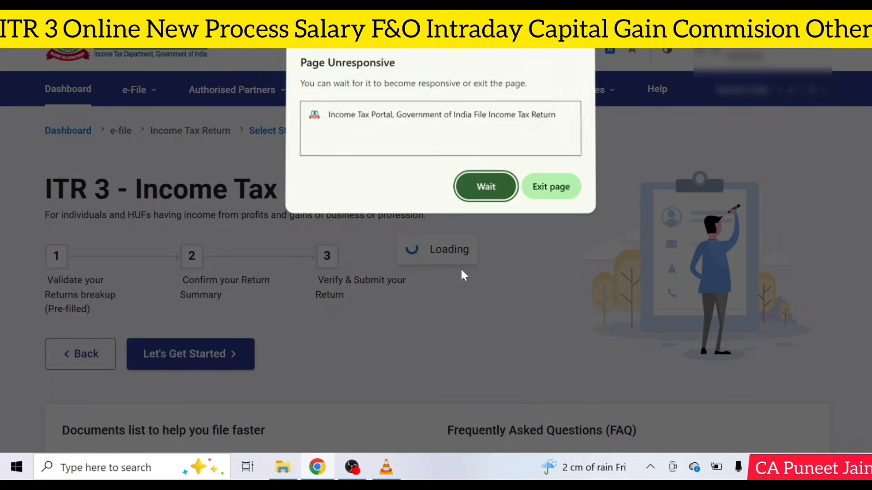
left_click(485, 185)
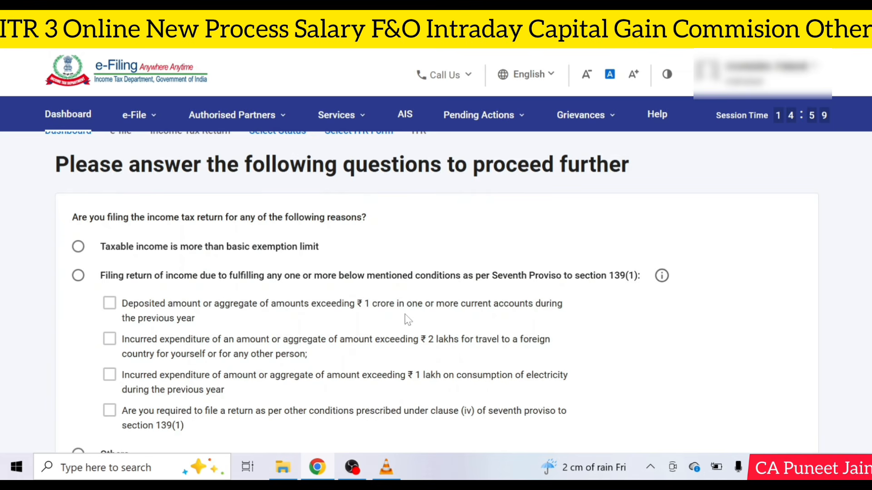
left_click(78, 247)
scroll(78, 247, "down", 5)
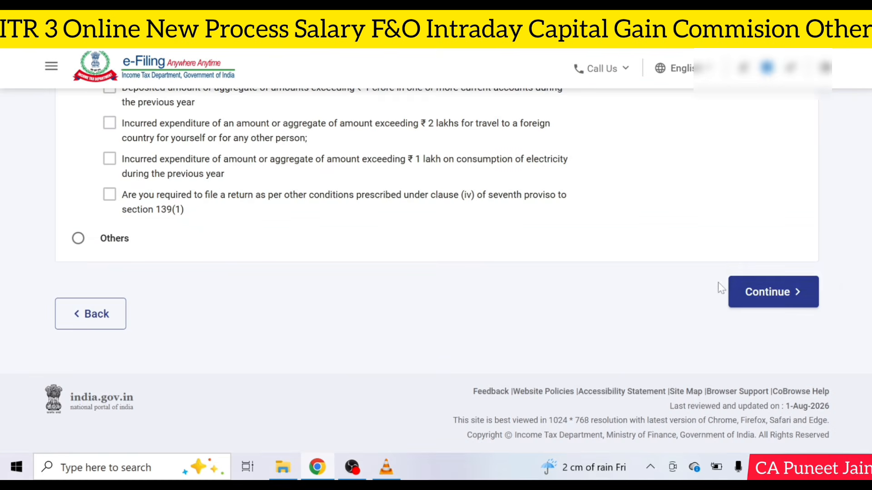
left_click(769, 291)
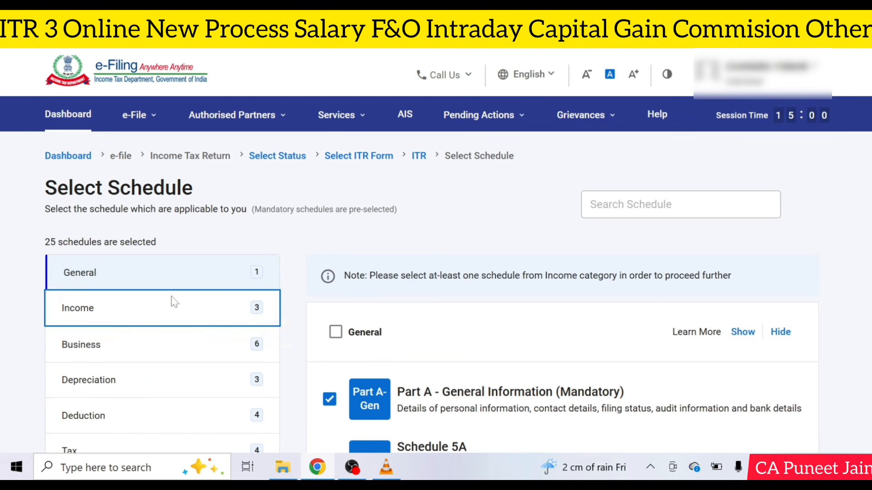
Step: Include the Salary, CG and 112A income schedules
left_click(171, 296)
scroll(344, 316, "down", 4)
left_click(329, 226)
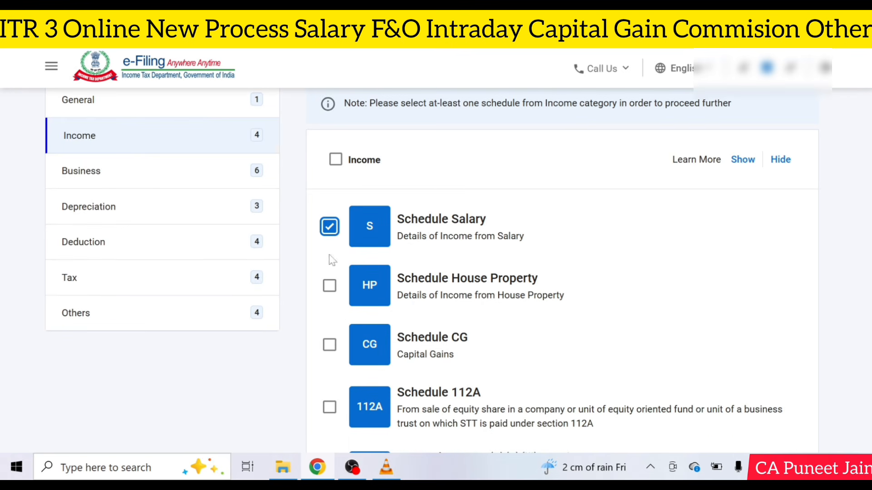
scroll(332, 260, "down", 3)
left_click(329, 275)
left_click(329, 339)
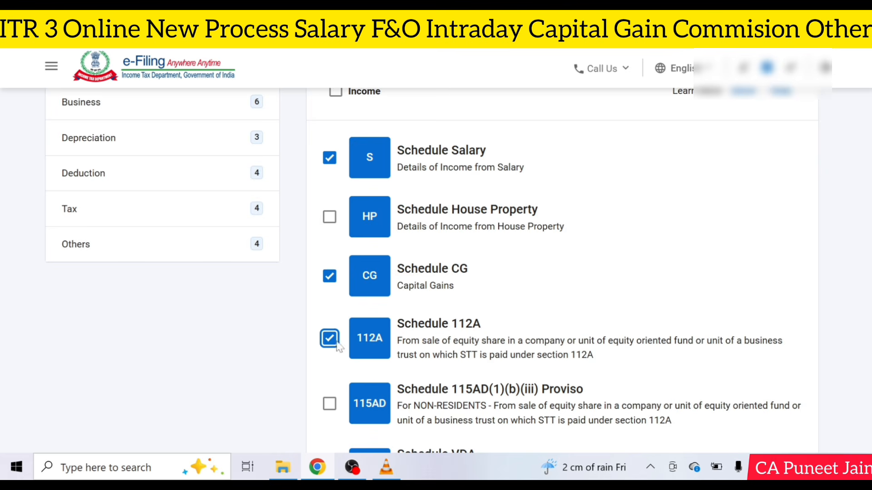
scroll(339, 347, "down", 3)
scroll(275, 266, "up", 6)
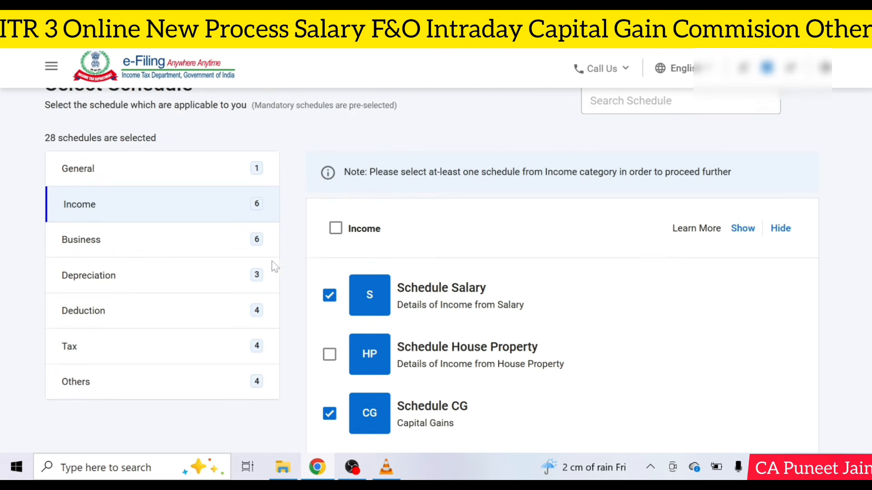
Step: Include all Deduction schedules, continue, and skip the schedule questions
left_click(182, 249)
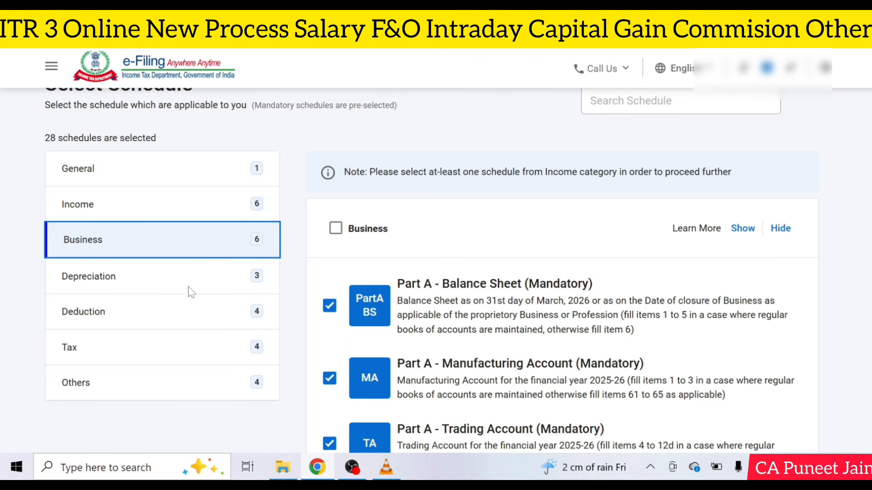
left_click(193, 311)
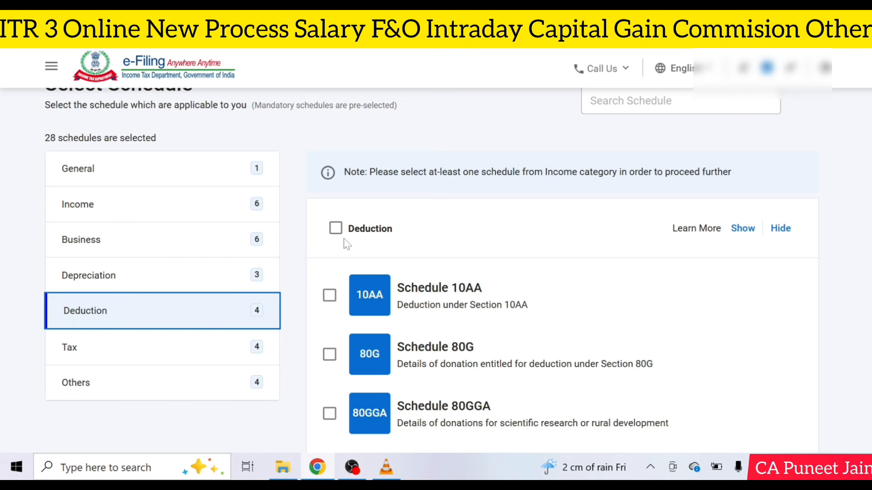
left_click(336, 229)
scroll(346, 207, "down", 1)
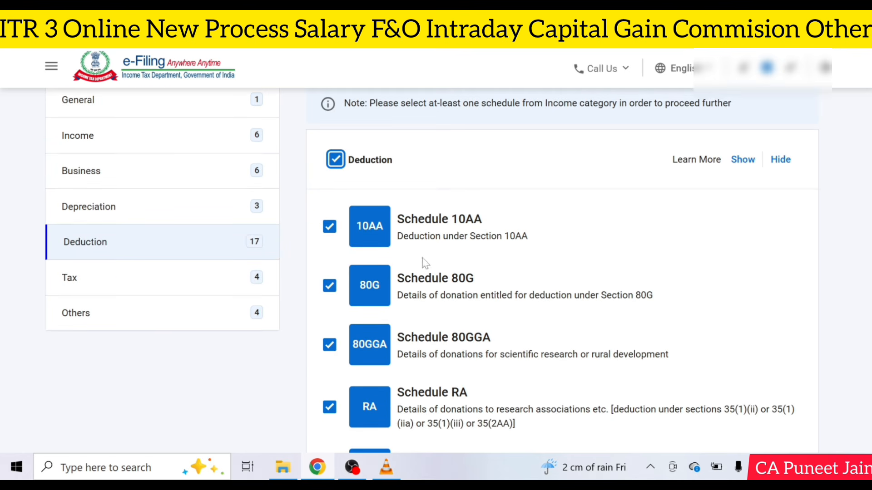
left_click(238, 289)
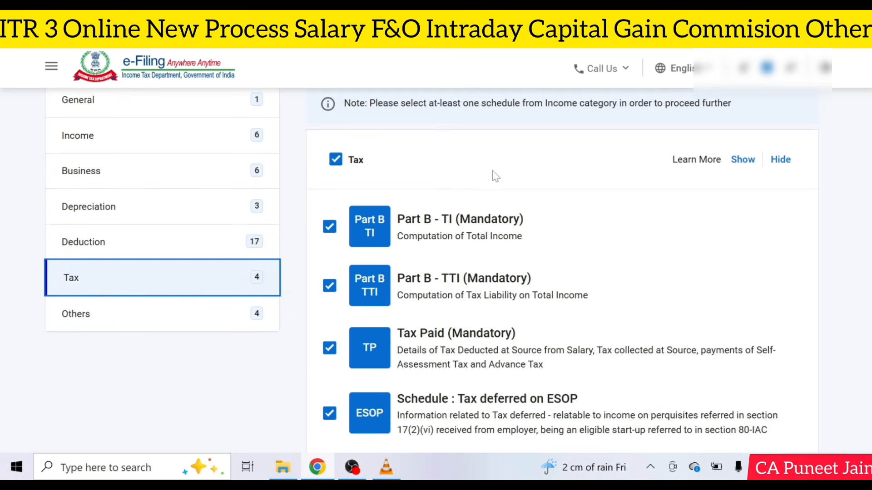
scroll(483, 350, "down", 3)
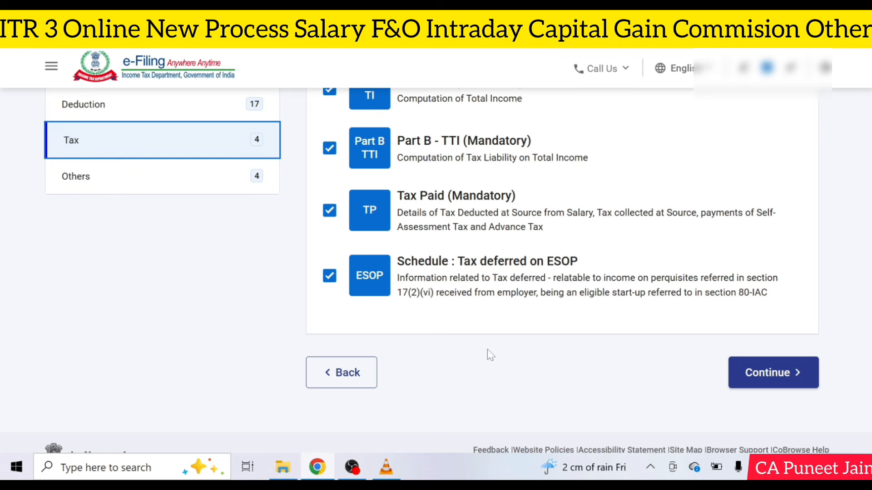
left_click(780, 373)
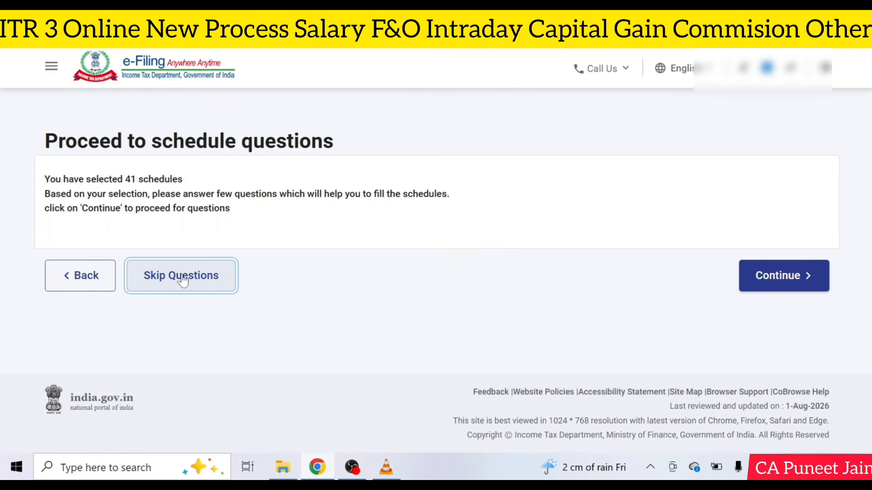
left_click(181, 277)
left_click(456, 350)
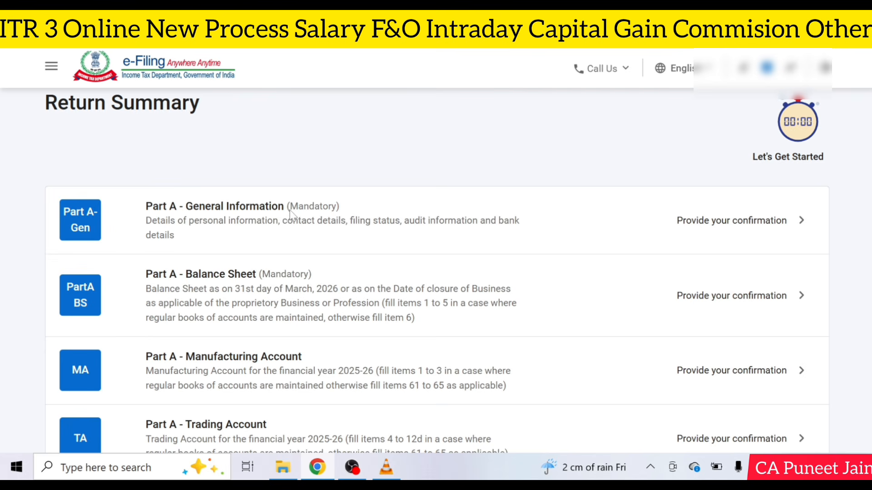
Step: Open Part A – General Information and scroll down to the Filing Status section
left_click(364, 221)
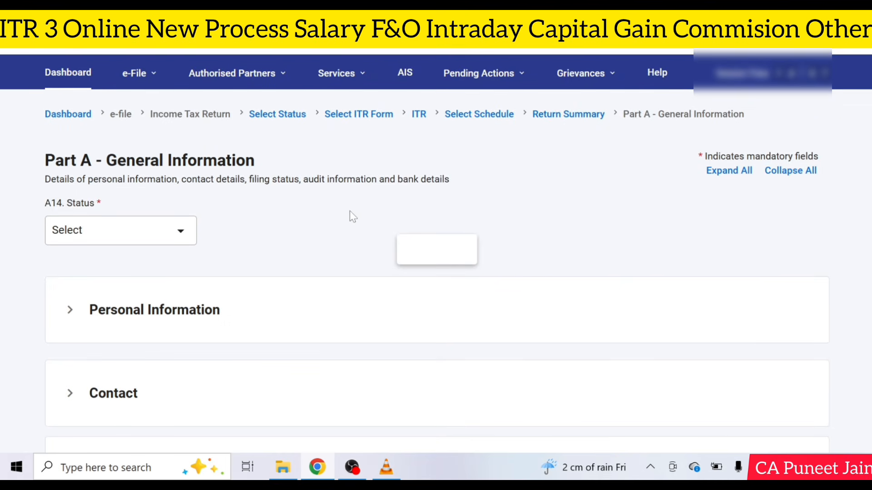
scroll(96, 269, "down", 2)
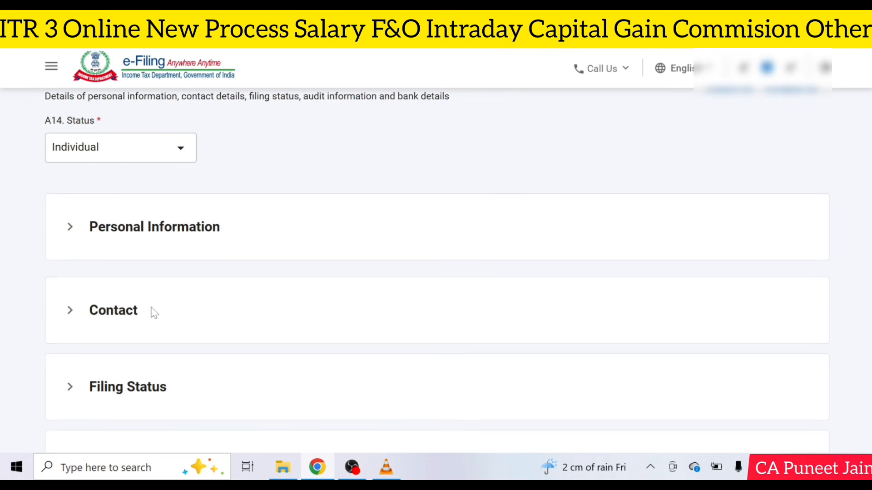
scroll(129, 182, "down", 3)
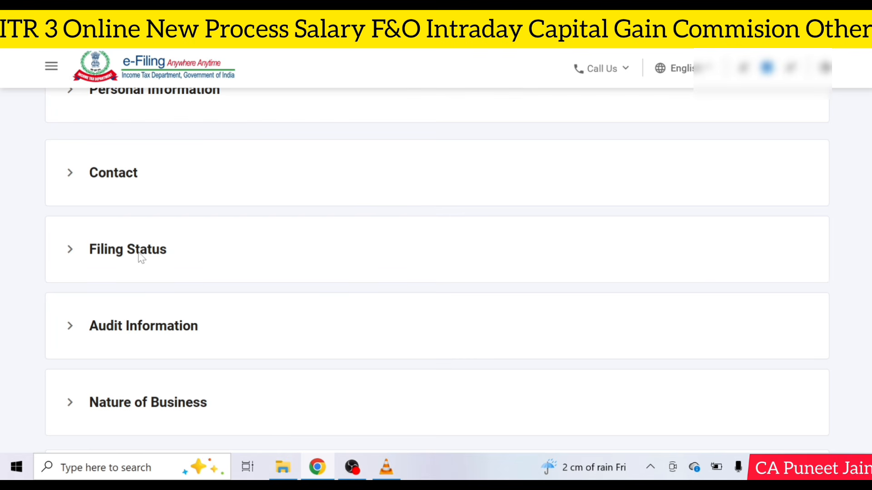
scroll(121, 254, "down", 2)
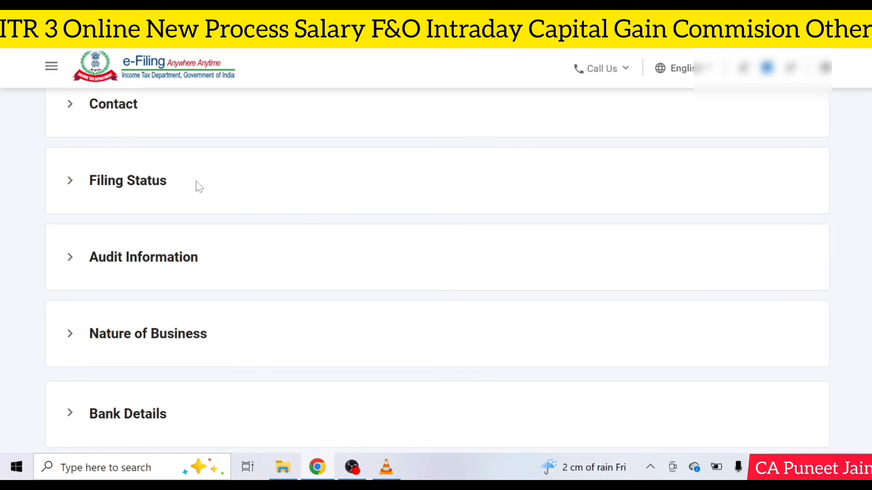
Step: In Filing Status, set the filing due date to 31st August
left_click(230, 174)
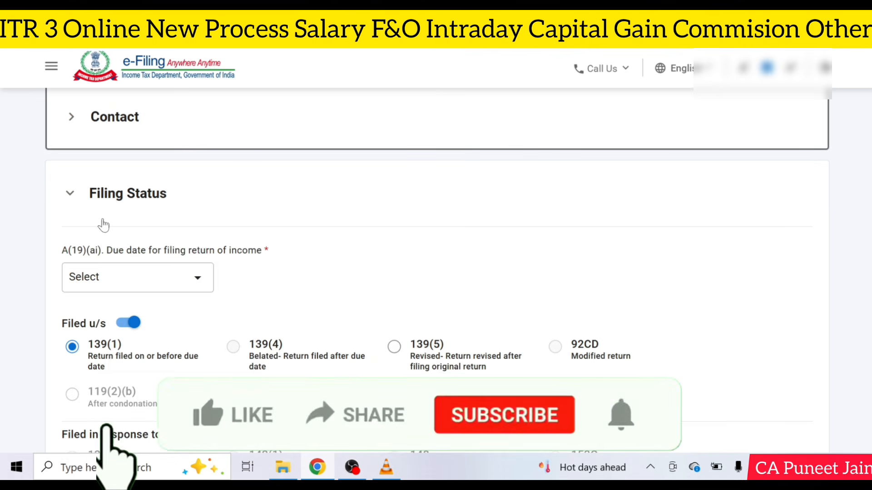
left_click(133, 282)
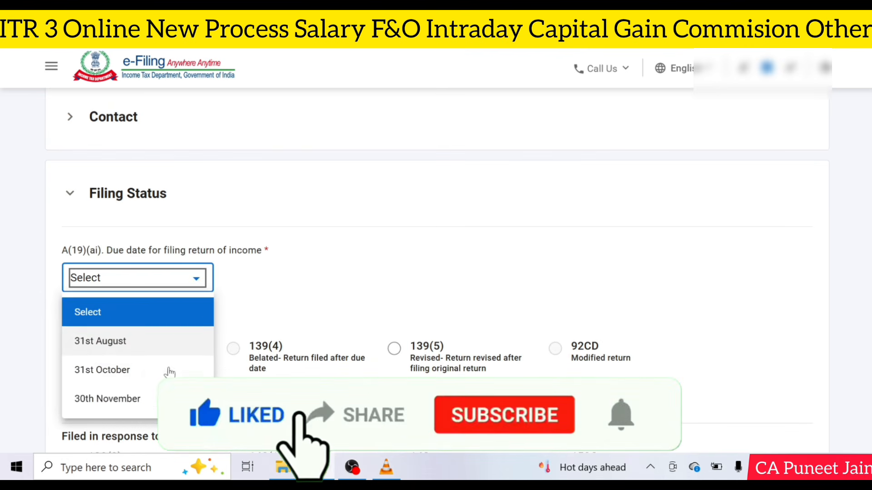
left_click(116, 343)
scroll(267, 327, "down", 3)
scroll(267, 328, "down", 3)
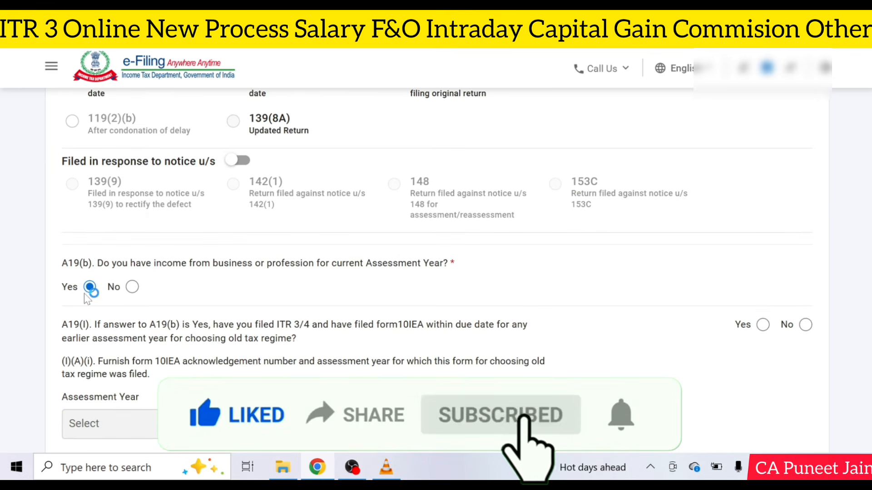
scroll(551, 337, "down", 3)
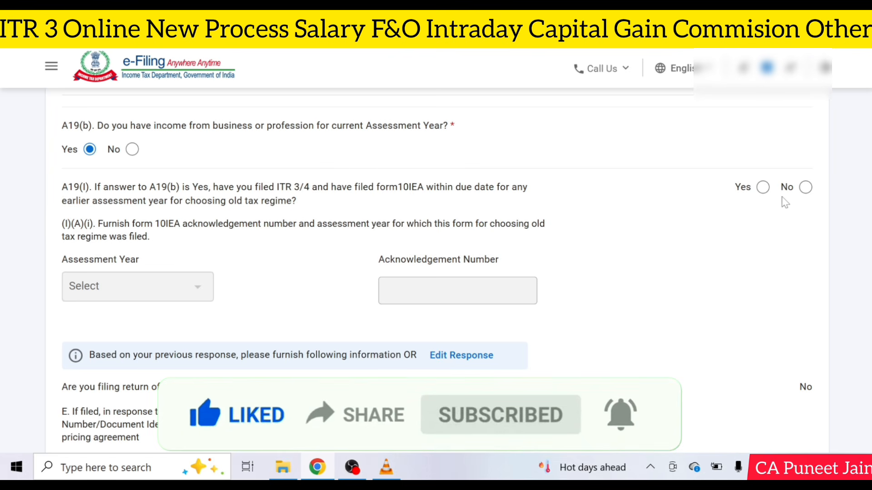
Step: Answer No to both the A19(I) and (I)(B) Form 10IEA questions
left_click(806, 187)
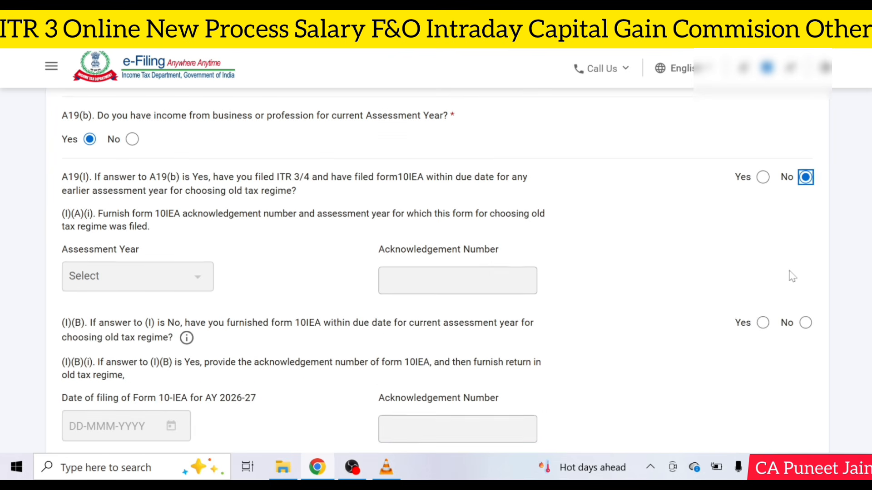
scroll(792, 276, "down", 3)
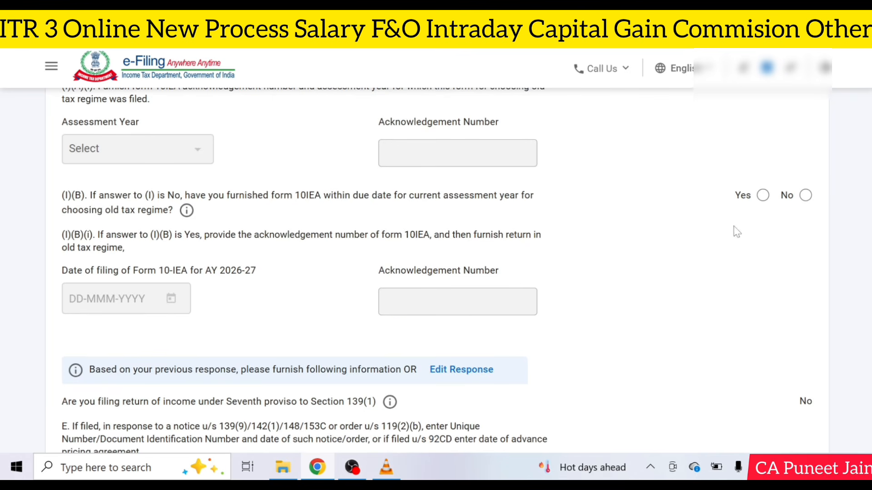
left_click(807, 197)
scroll(540, 259, "down", 6)
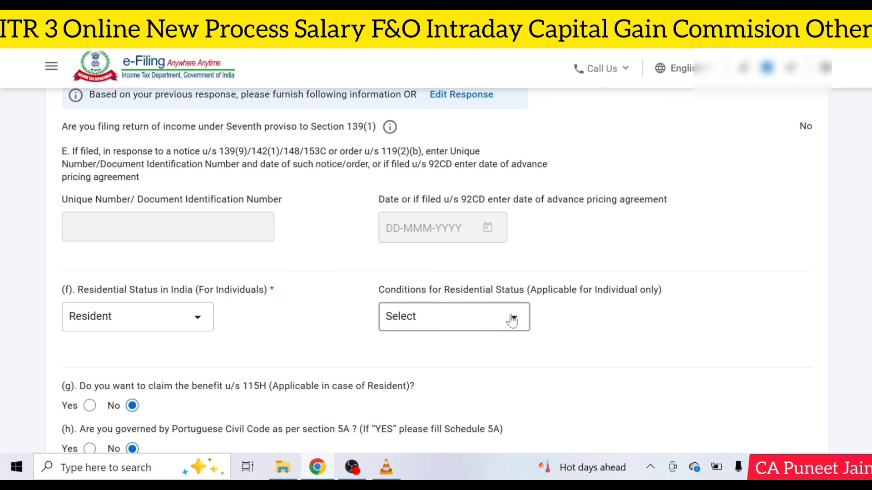
Step: Set residence under the 182-day section 6(1)(a) condition; answer No to Director and unlisted shares
left_click(513, 317)
left_click(503, 189)
scroll(139, 345, "down", 5)
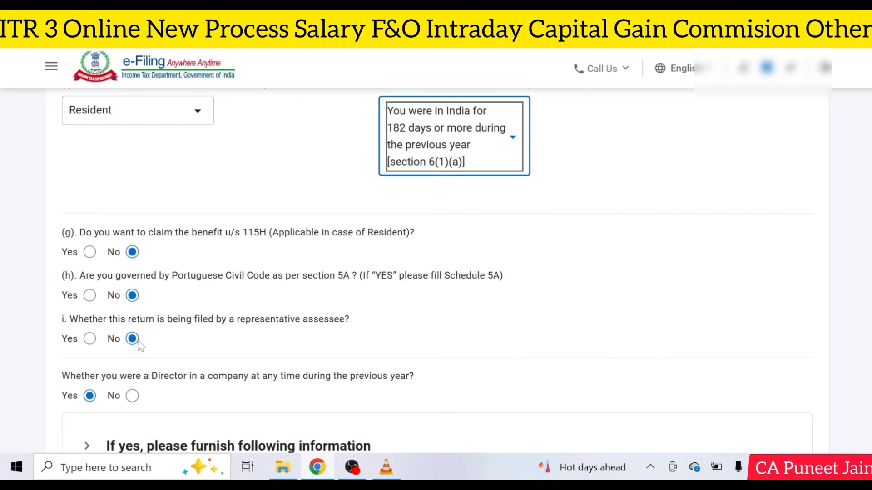
scroll(138, 338, "down", 3)
left_click(132, 259)
scroll(136, 295, "down", 2)
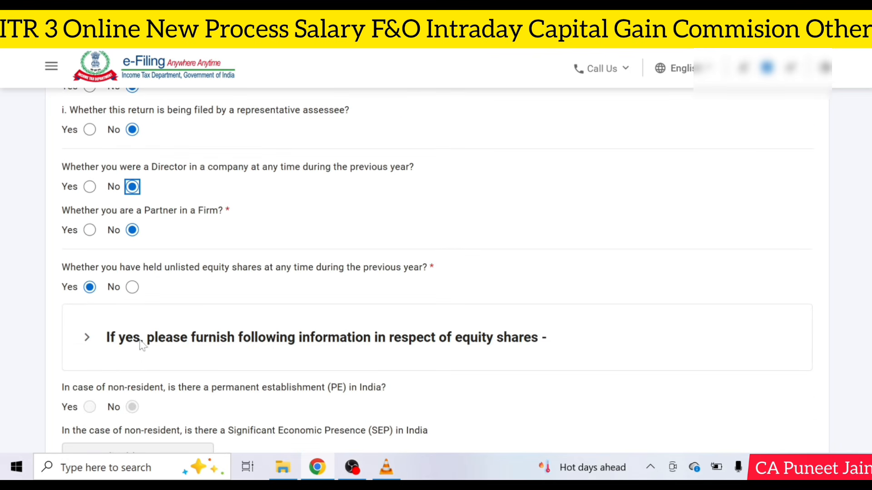
left_click(132, 287)
scroll(453, 271, "down", 9)
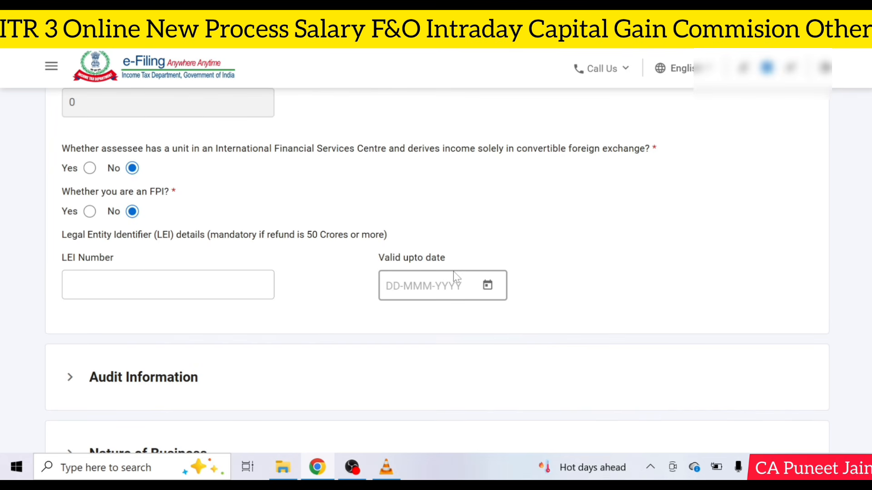
Step: In Audit Information, set turnover to up to Rs. 1 crore and answer No for section 44AB
scroll(453, 272, "down", 5)
left_click(146, 156)
scroll(207, 262, "down", 1)
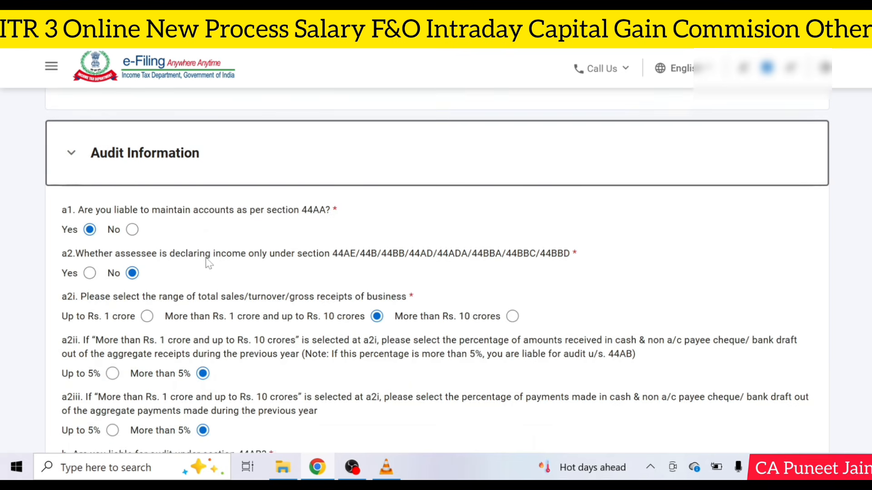
scroll(220, 208, "down", 2)
scroll(222, 208, "up", 1)
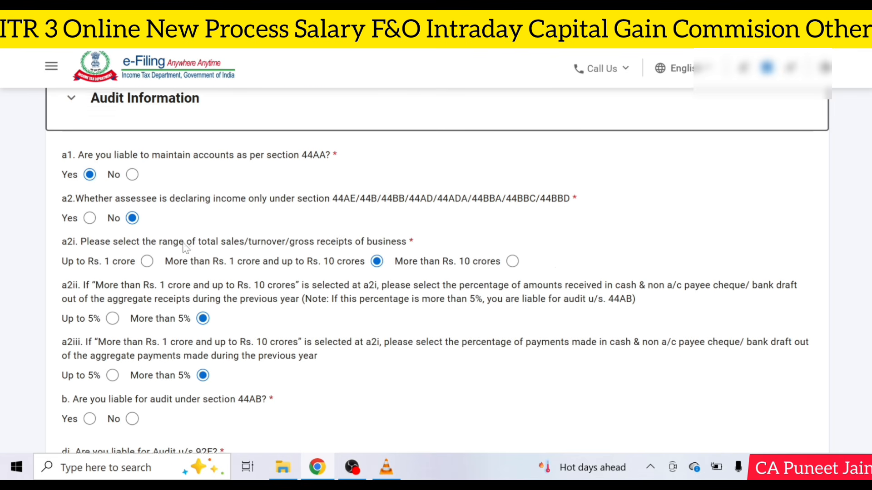
scroll(150, 204, "down", 2)
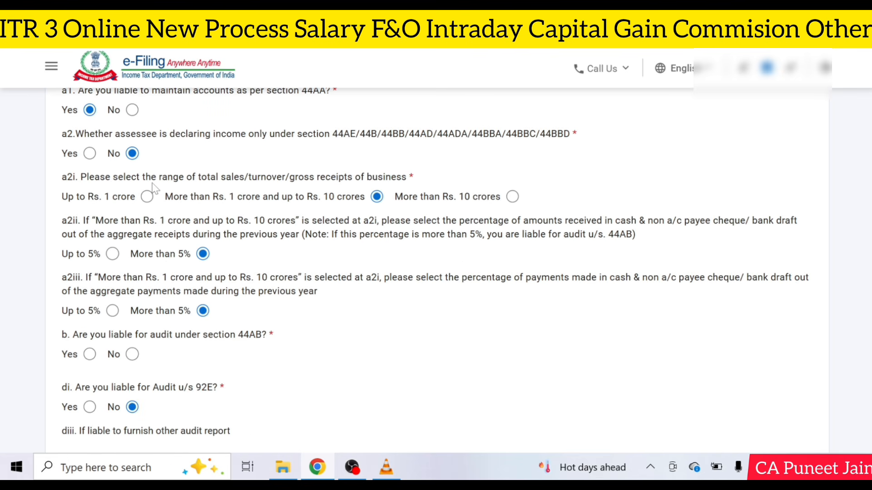
left_click(150, 198)
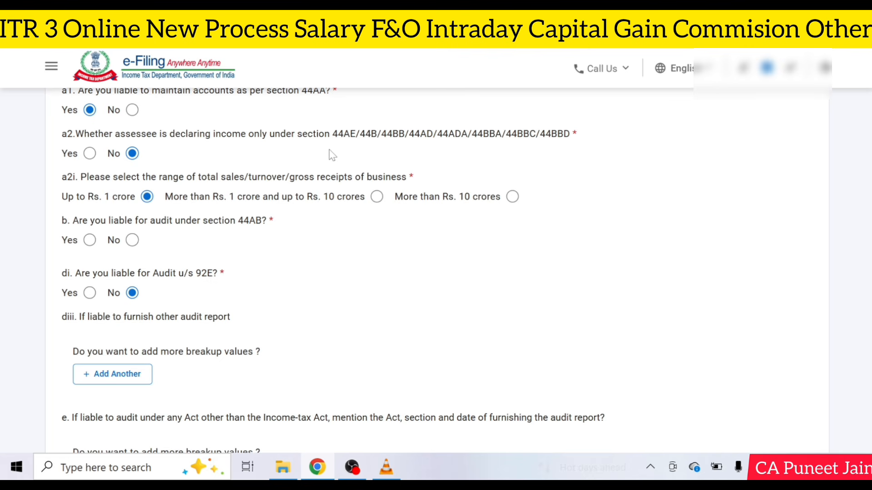
left_click(136, 244)
Step: Try the Rs. 1–10 crore range with cash receipts and payments up to 5%, then revert to up to Rs. 1 crore
left_click(377, 197)
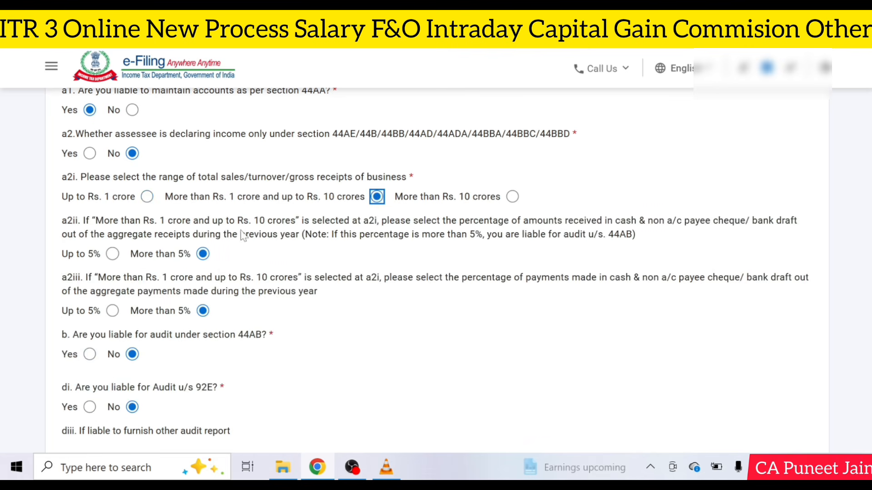
left_click(112, 254)
left_click(112, 312)
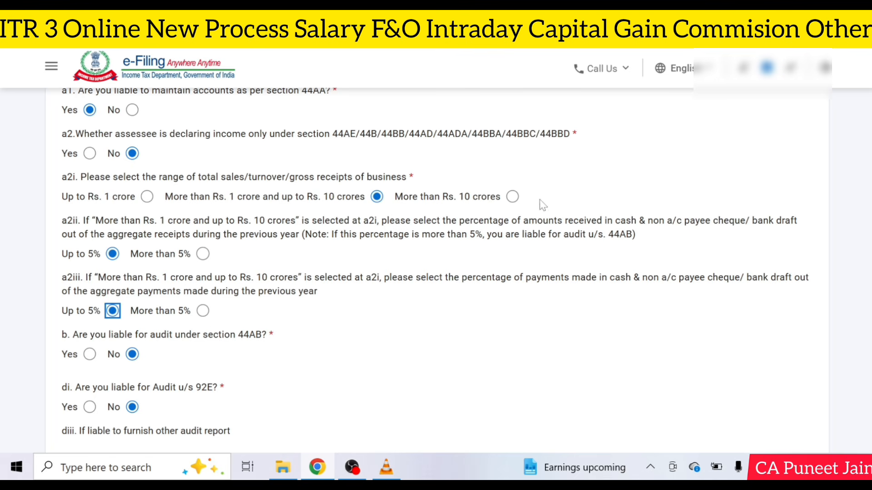
left_click(147, 197)
scroll(297, 271, "down", 6)
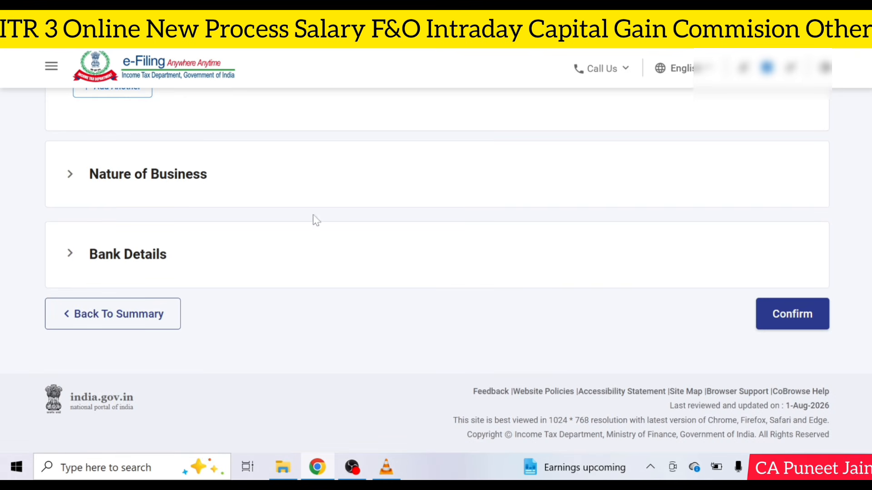
Step: Add and save 21009-Speculative trading as a new Nature of Business code
left_click(252, 182)
scroll(250, 186, "down", 5)
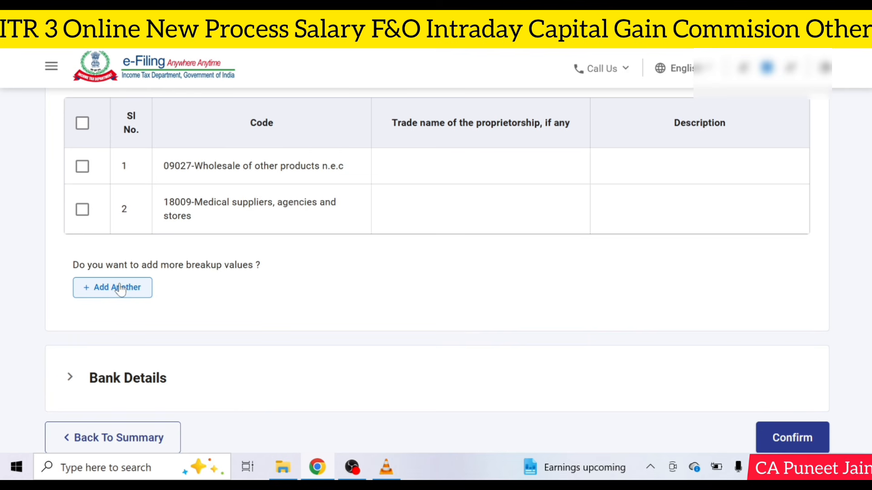
left_click(119, 289)
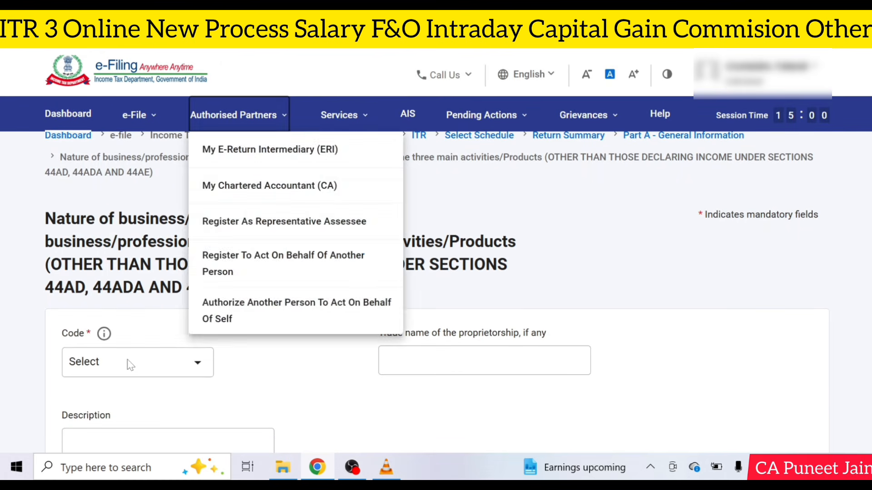
left_click(129, 364)
scroll(137, 236, "down", 10)
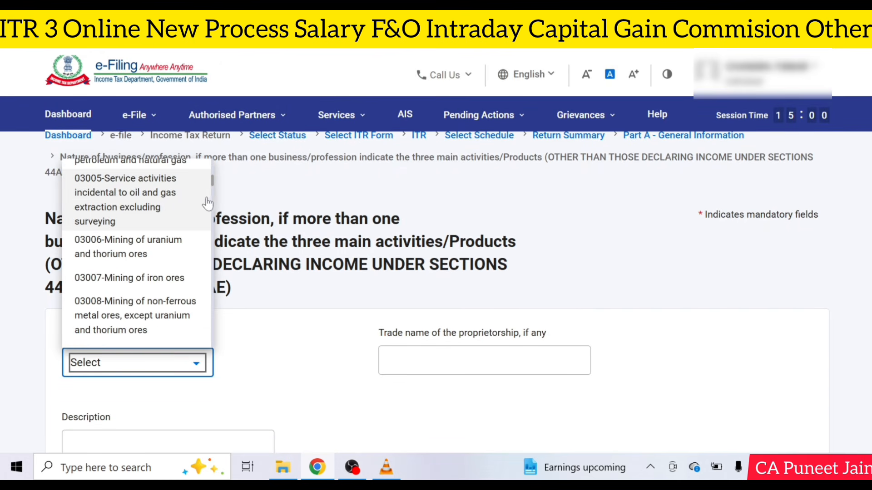
left_click_drag(212, 180, 211, 341)
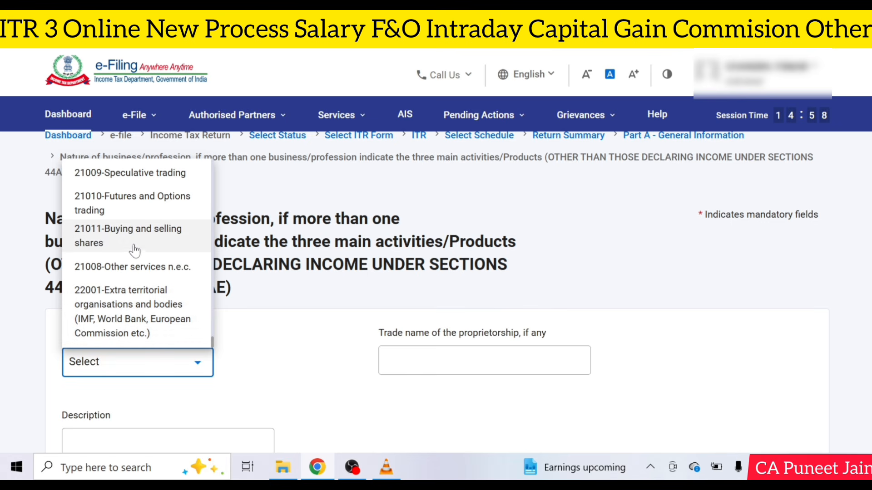
scroll(133, 254, "up", 2)
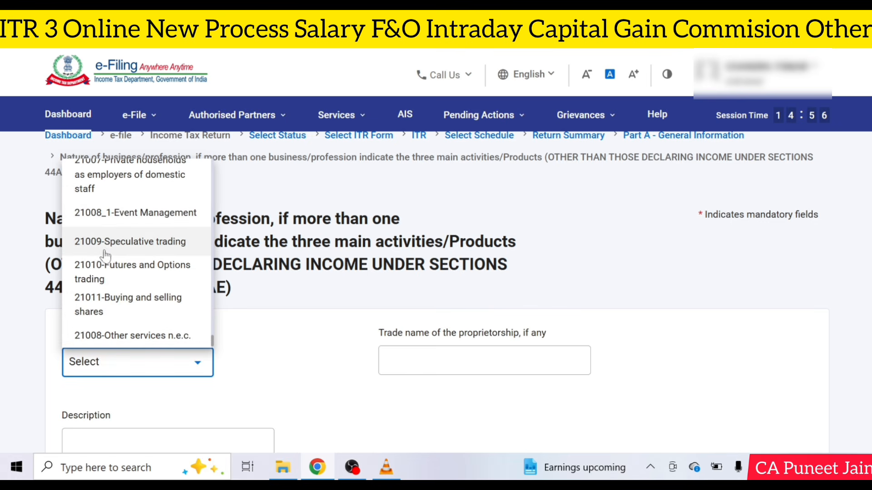
left_click(130, 242)
scroll(209, 298, "down", 4)
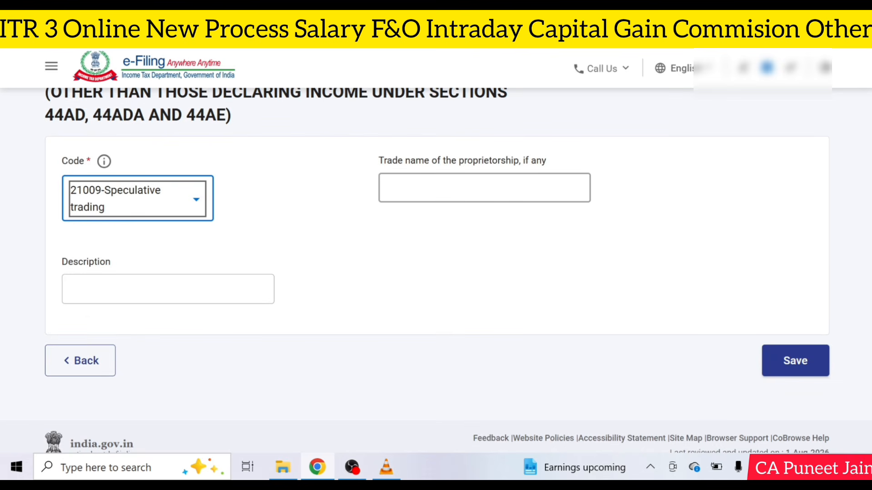
left_click(779, 368)
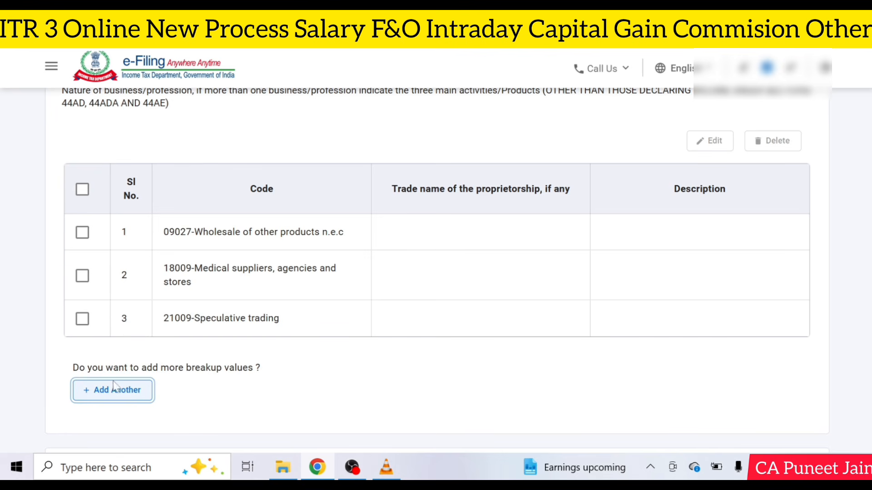
Step: Add and save 21010-Futures and Options trading as another Nature of Business code
left_click(122, 381)
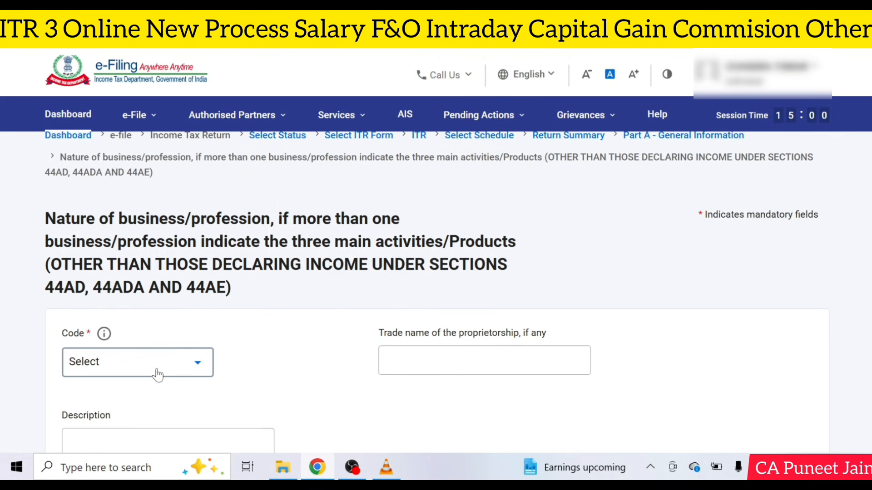
left_click(154, 370)
scroll(151, 234, "down", 10)
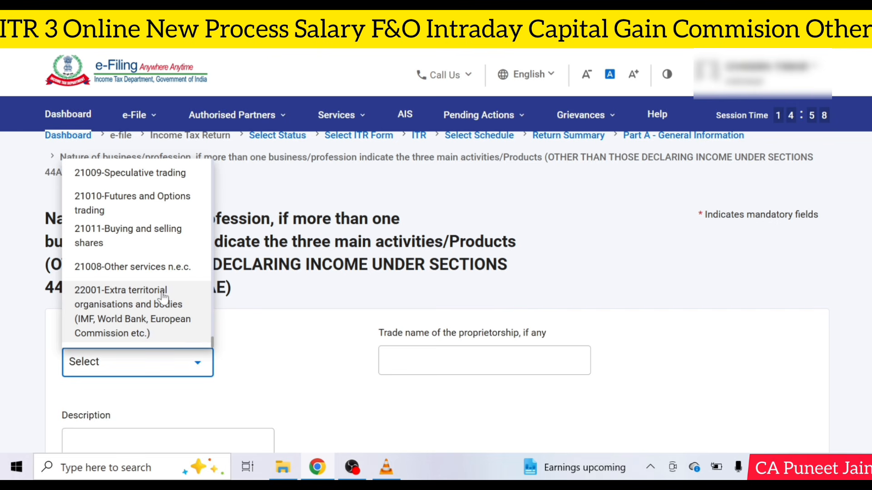
scroll(159, 284, "up", 3)
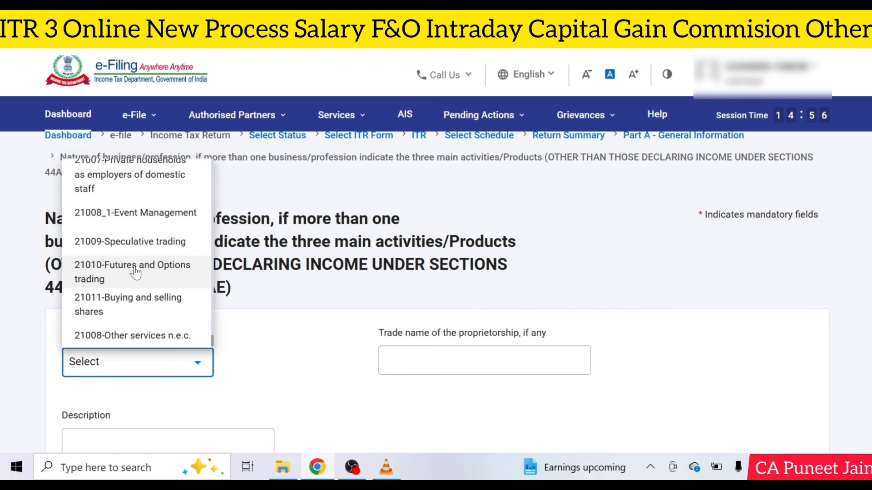
left_click(159, 283)
scroll(407, 291, "down", 4)
left_click(786, 334)
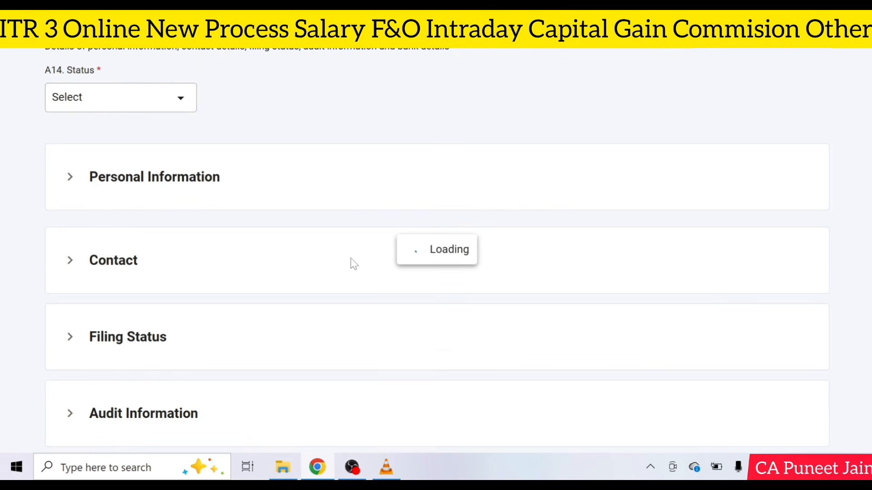
scroll(351, 259, "down", 6)
Step: Abandon a further business code entry and return to Part A – General Information's Confirm button
left_click(184, 199)
scroll(183, 200, "down", 3)
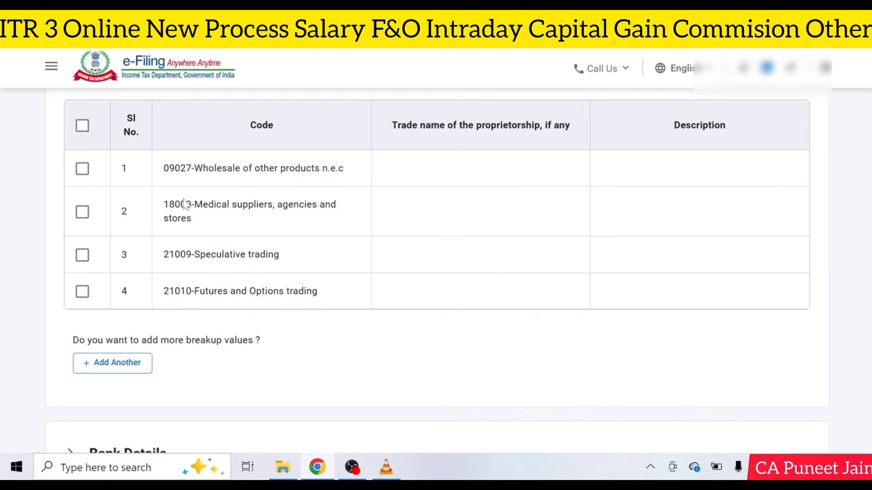
left_click(142, 358)
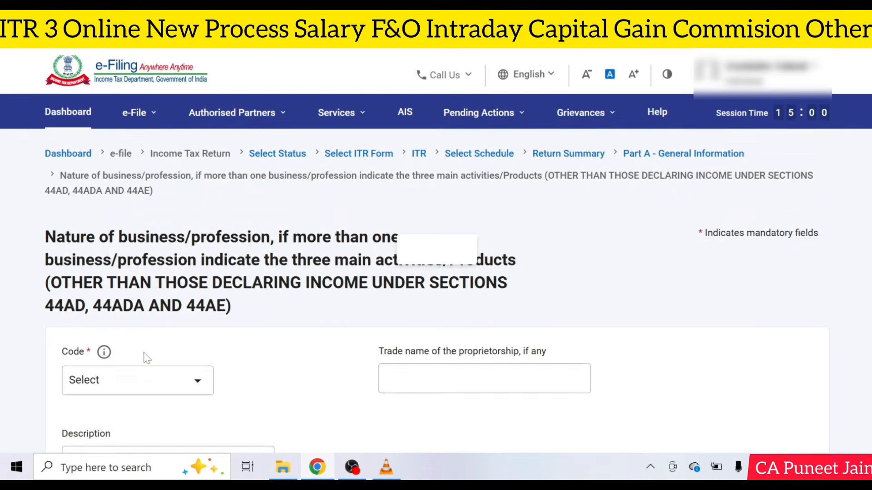
left_click(145, 360)
scroll(162, 255, "down", 5)
scroll(162, 256, "down", 5)
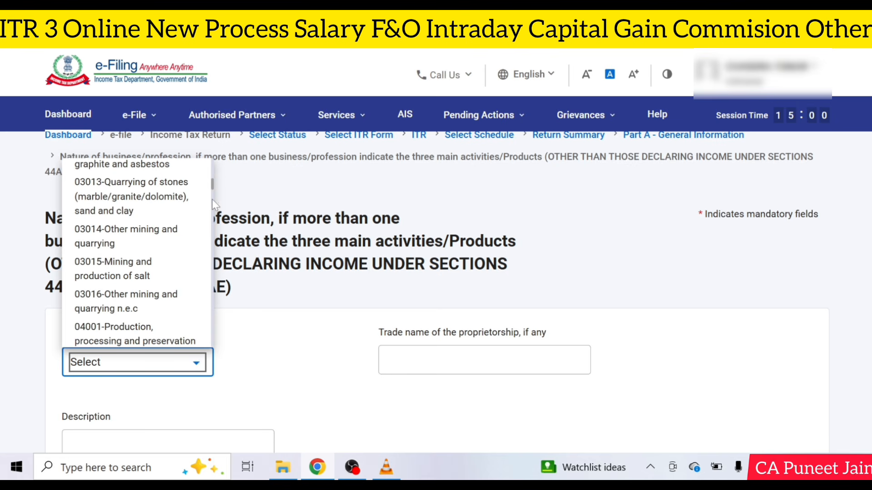
left_click_drag(212, 185, 212, 340)
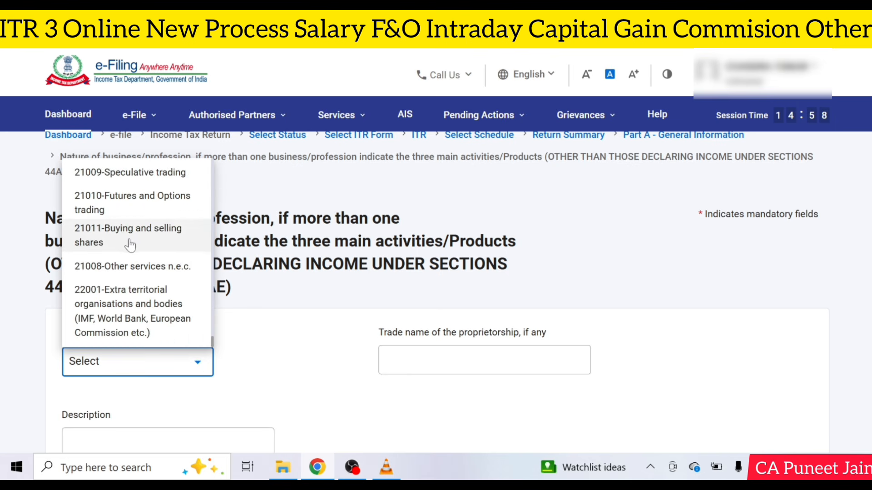
scroll(403, 361, "down", 4)
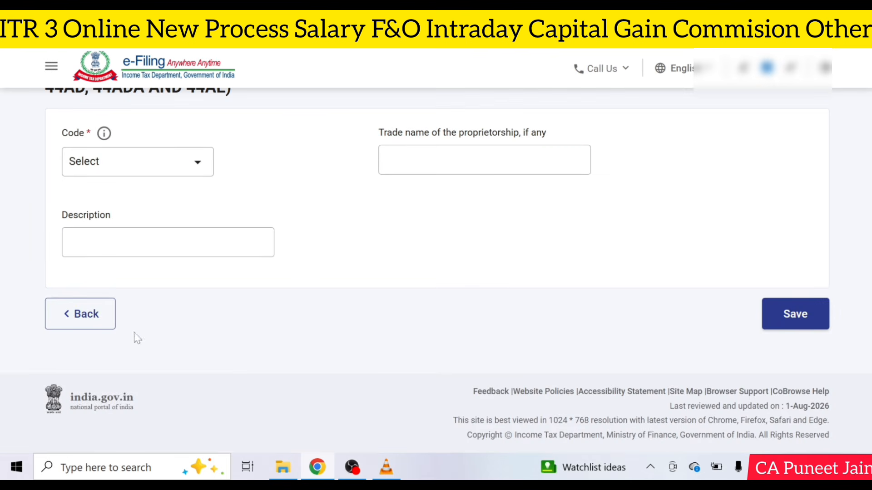
left_click(75, 324)
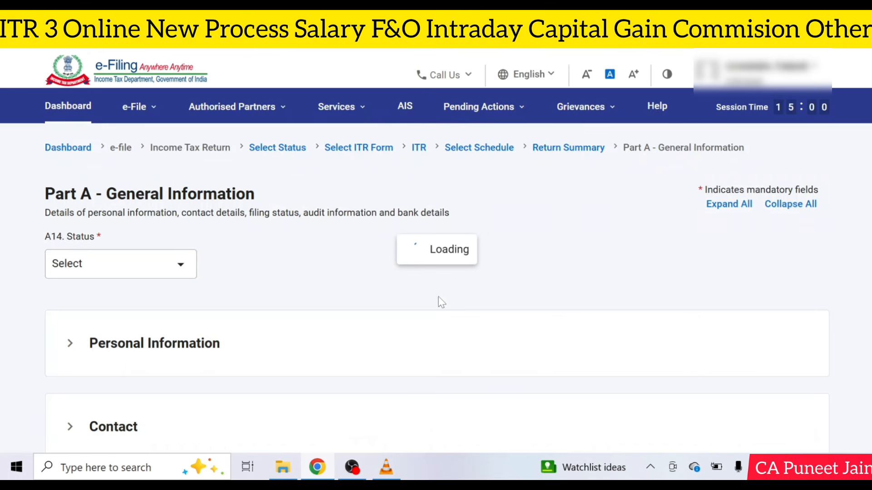
scroll(733, 362, "down", 13)
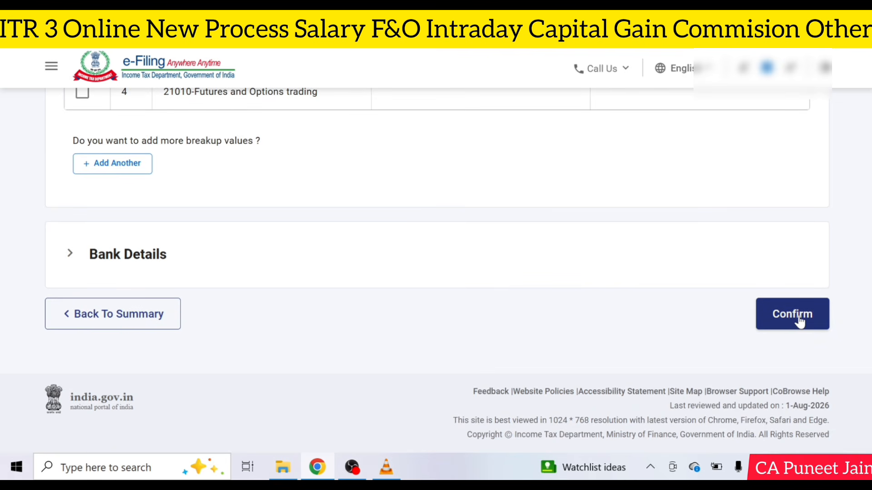
Step: Confirm Part A – General Information and scroll the awaiting schedules up to Schedule Salary
left_click(799, 321)
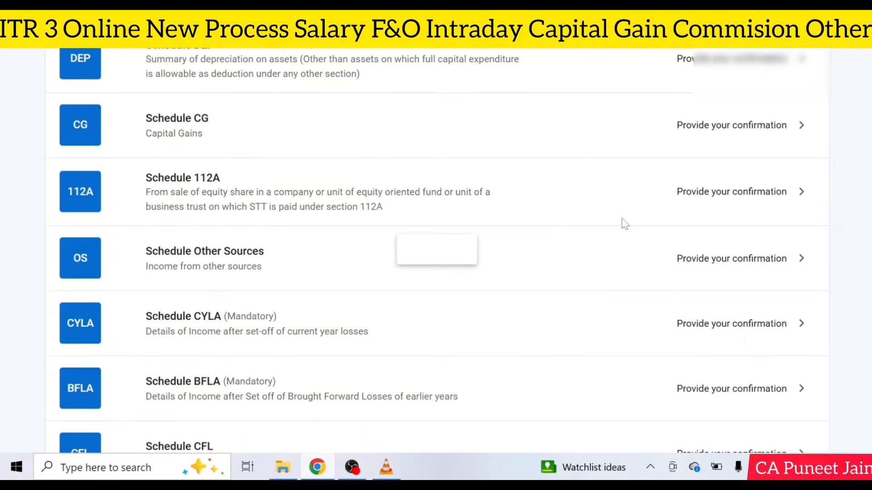
scroll(440, 250, "up", 6)
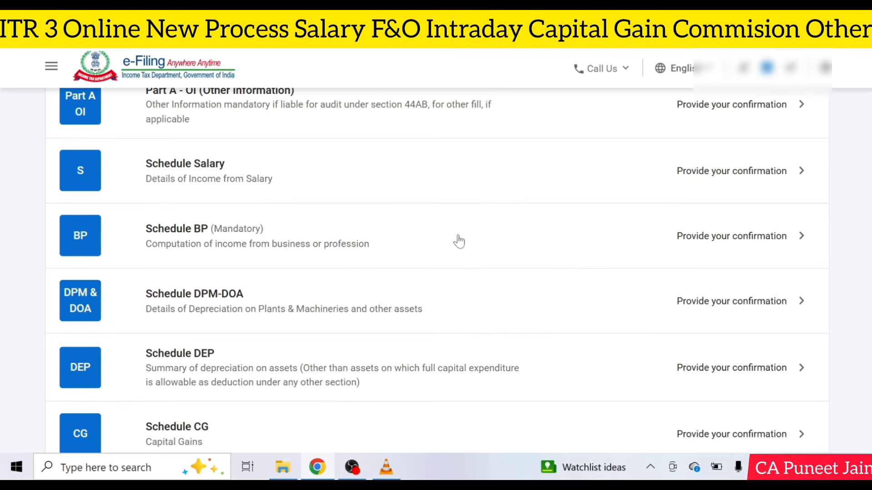
Step: Add a new employer entry under Gross Salary with employer type Others
left_click(425, 262)
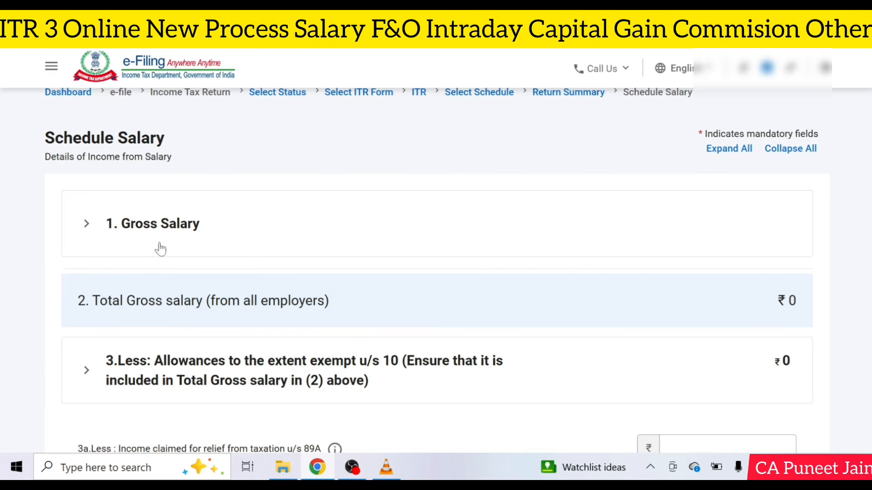
left_click(160, 249)
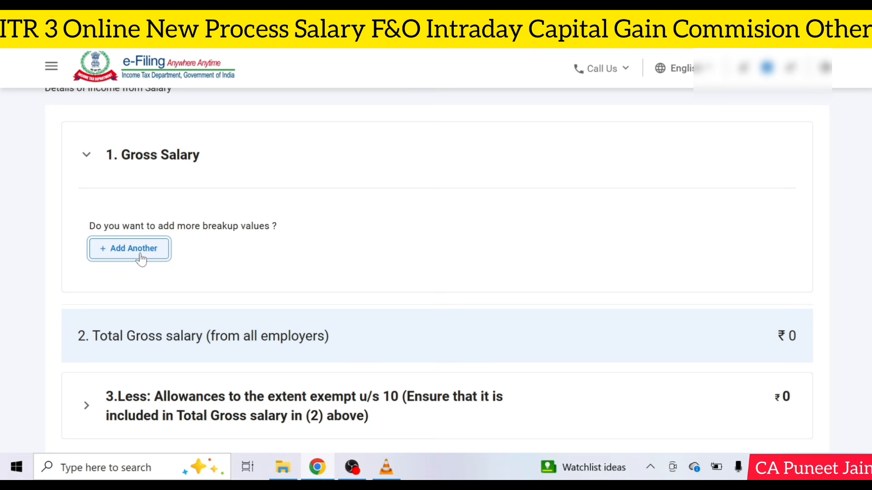
left_click(140, 257)
left_click(454, 254)
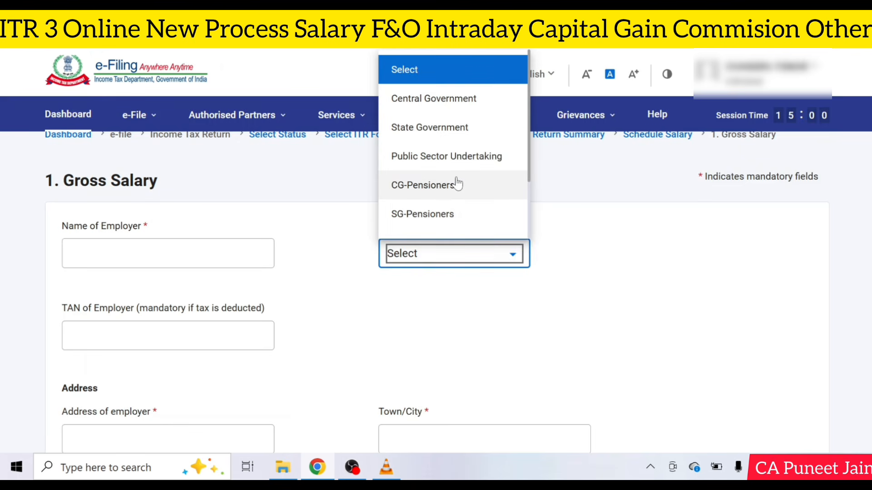
scroll(450, 200, "down", 3)
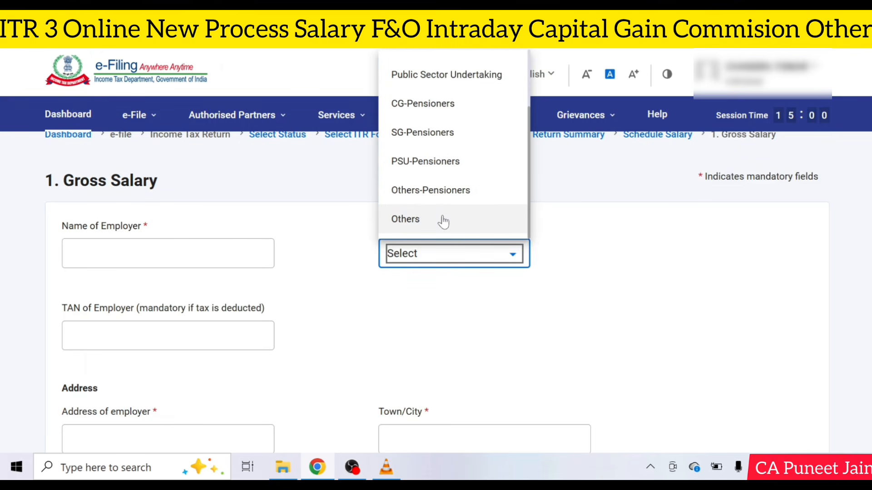
left_click(443, 221)
Step: Enter Basic Salary of 335700 under section 17(1) and save the salary details
scroll(148, 205, "down", 8)
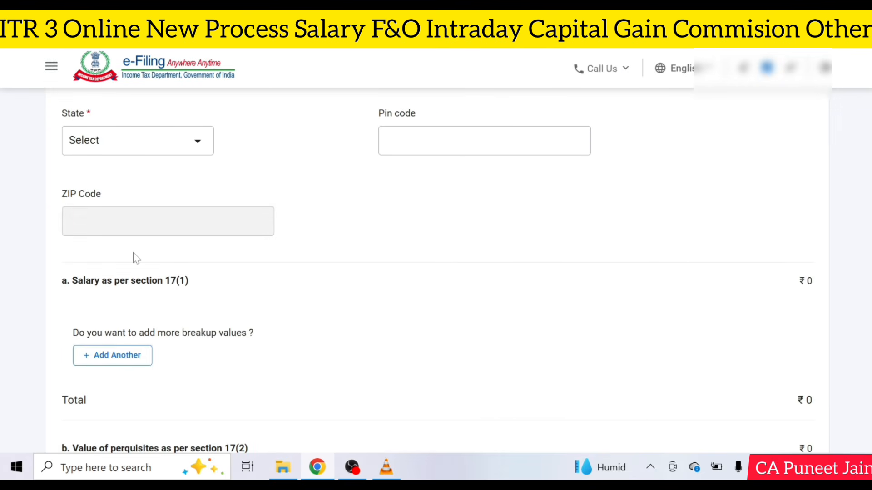
scroll(136, 257, "down", 3)
left_click(199, 235)
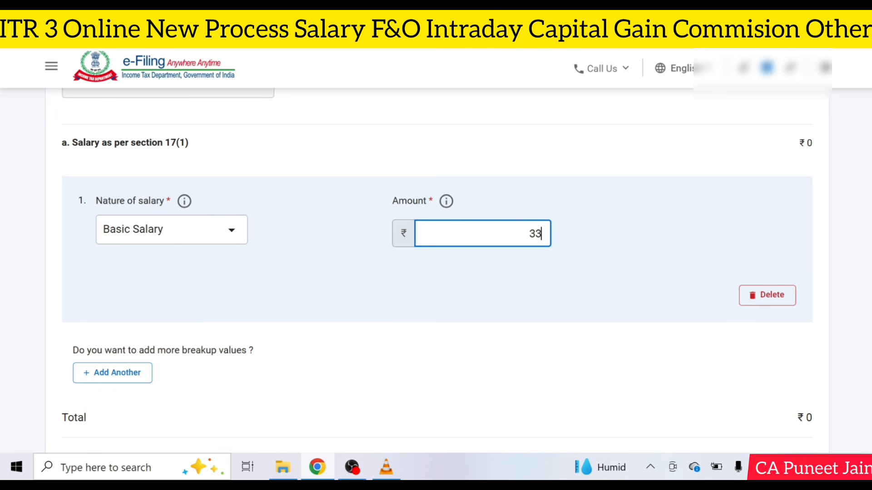
type("335700")
scroll(540, 289, "down", 10)
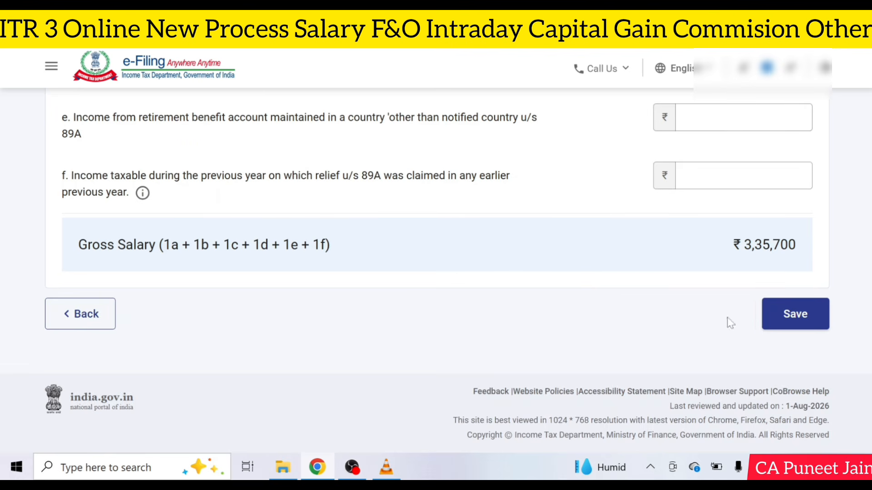
left_click(795, 313)
scroll(552, 255, "up", 10)
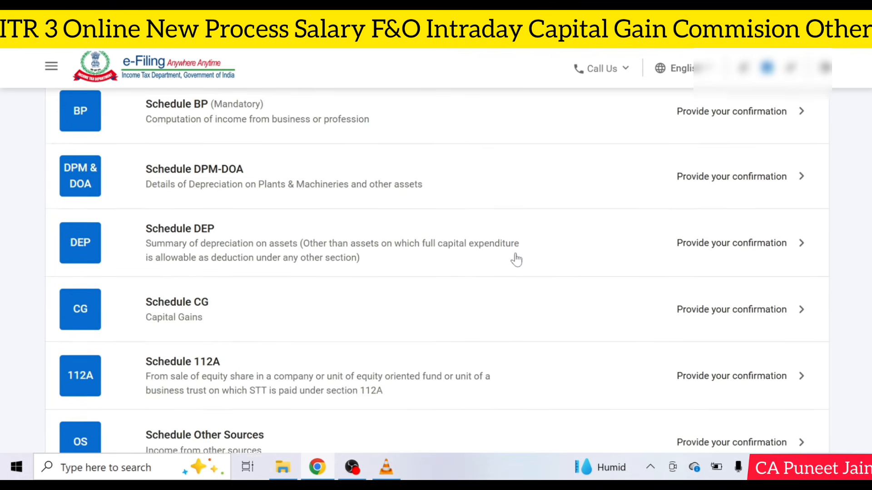
scroll(555, 205, "up", 3)
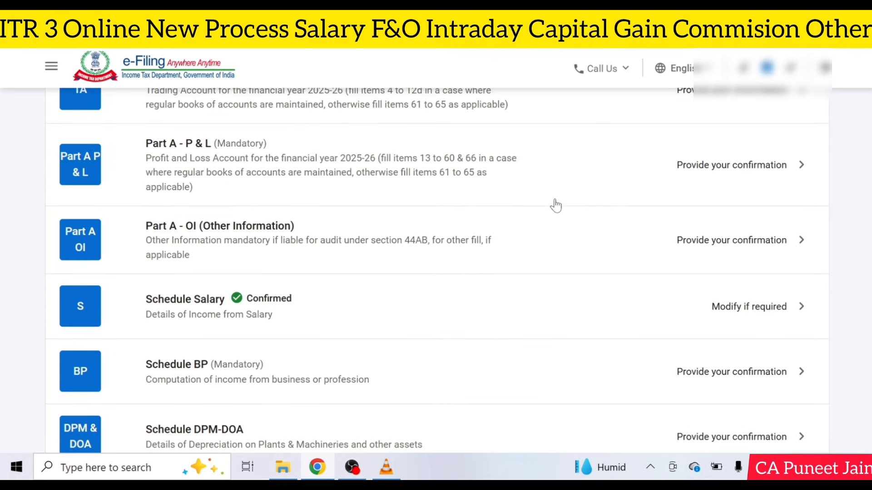
scroll(556, 205, "up", 5)
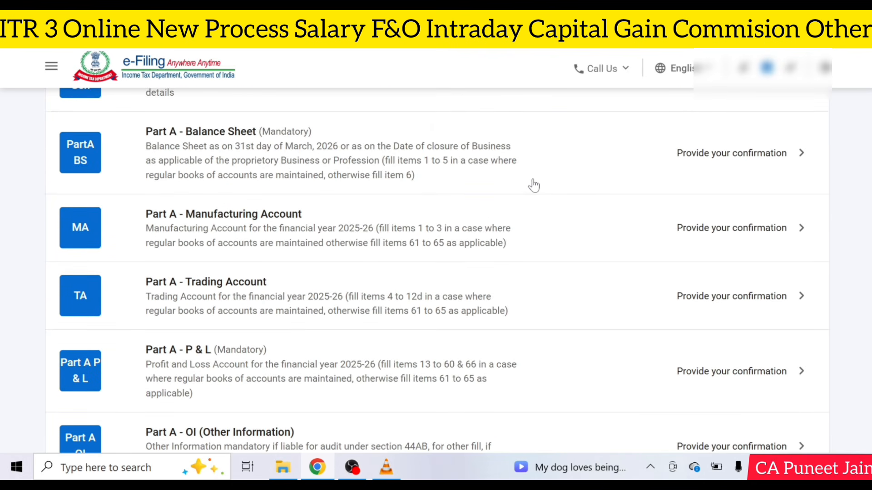
Step: Open Part A – Balance Sheet, dismiss its warning, and expand B. Application of Funds
left_click(571, 161)
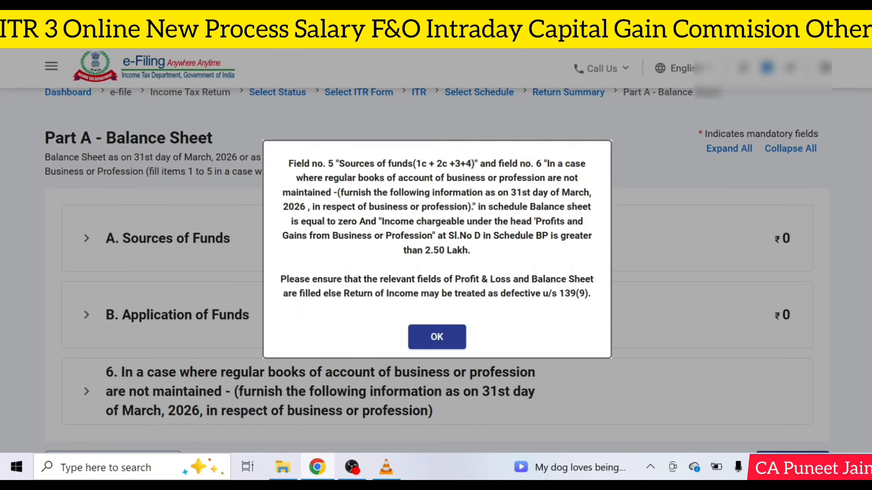
left_click(451, 338)
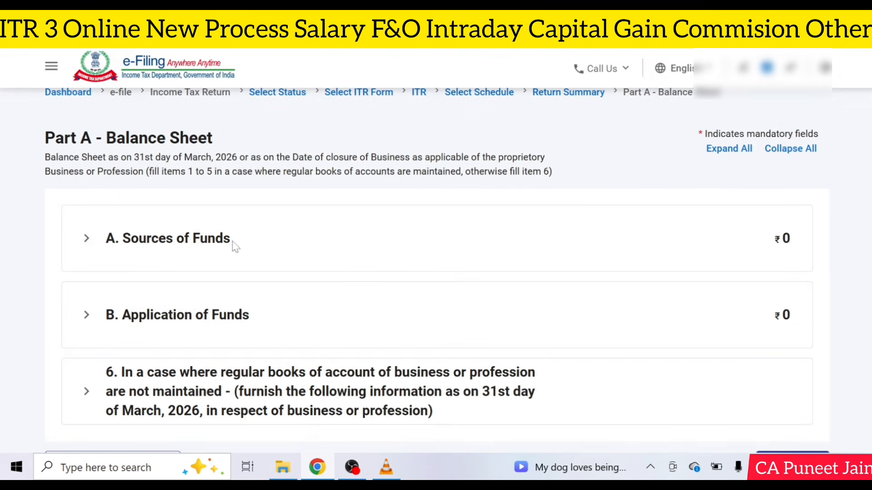
scroll(425, 340, "down", 2)
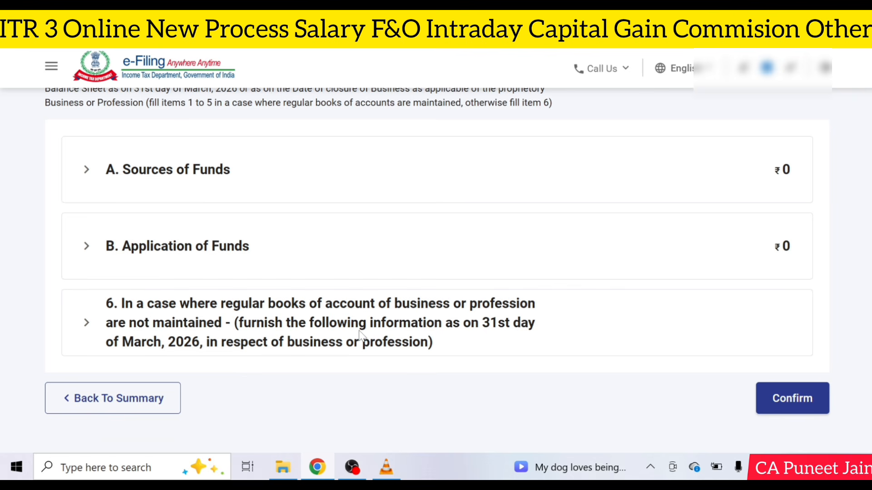
left_click(157, 247)
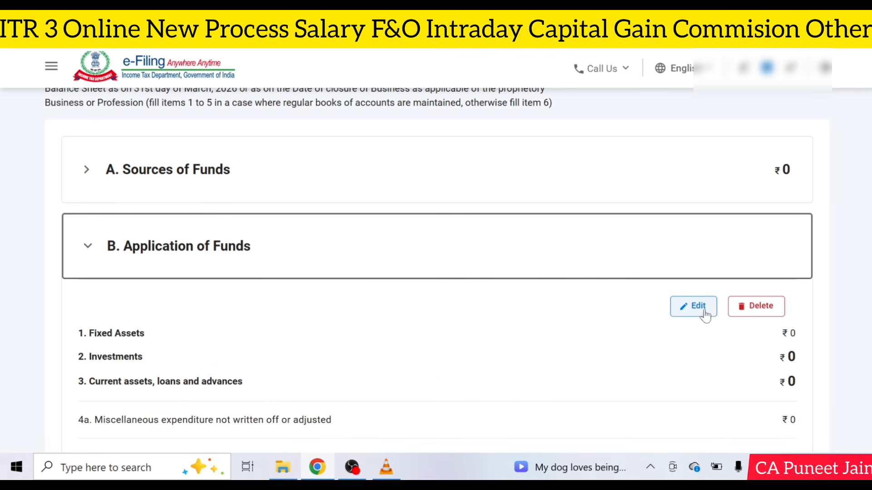
Step: Edit Application of Funds and expand the Fixed Assets, Investments and Current Assets sections
left_click(694, 306)
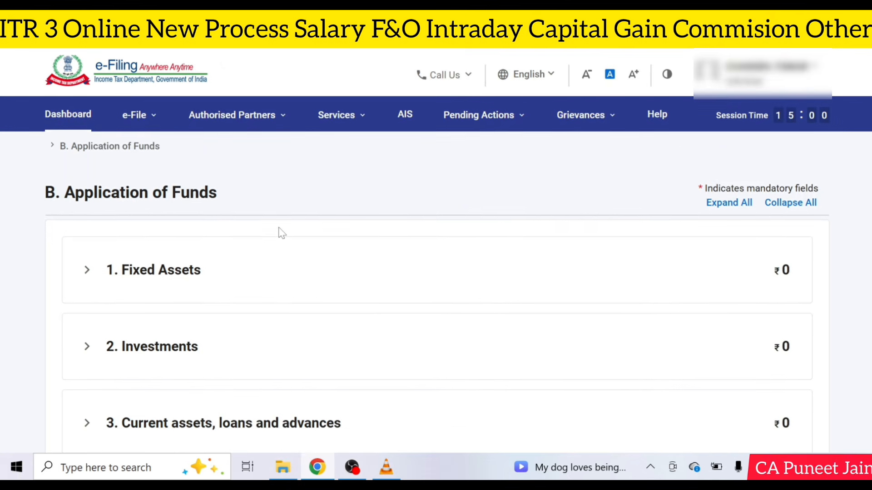
scroll(219, 154, "down", 3)
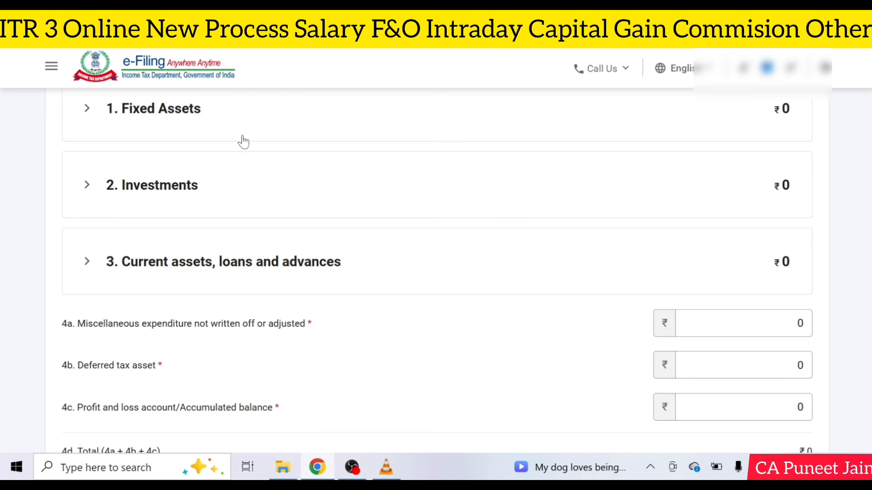
left_click(198, 130)
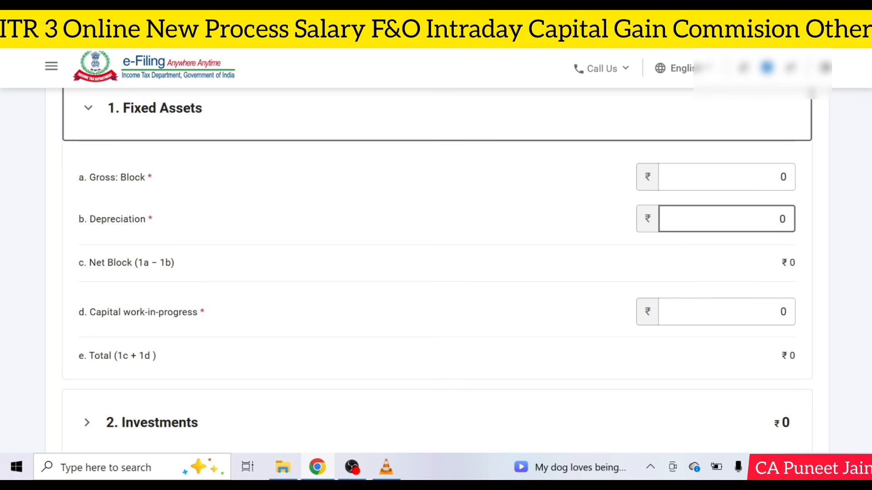
left_click(202, 131)
scroll(205, 181, "down", 4)
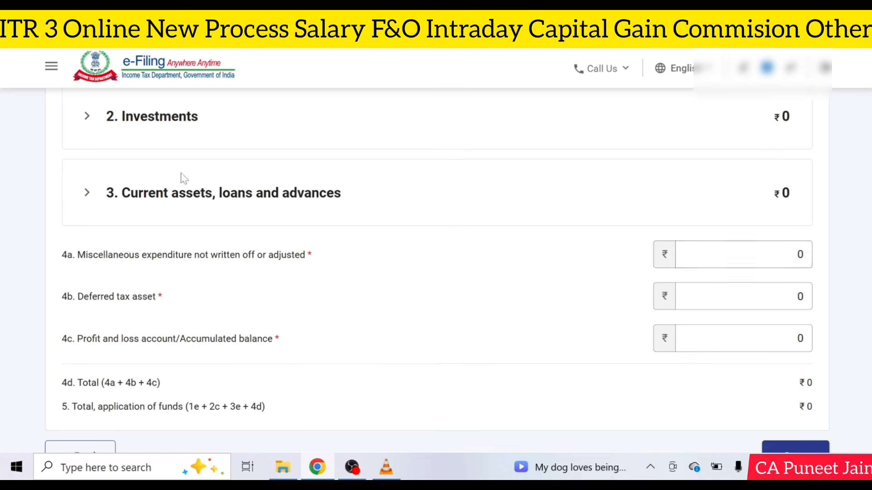
left_click(170, 130)
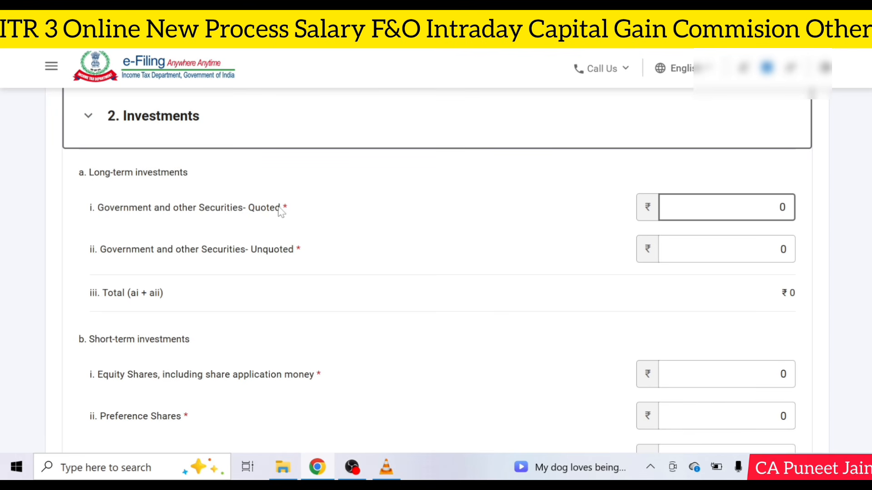
scroll(397, 238, "down", 3)
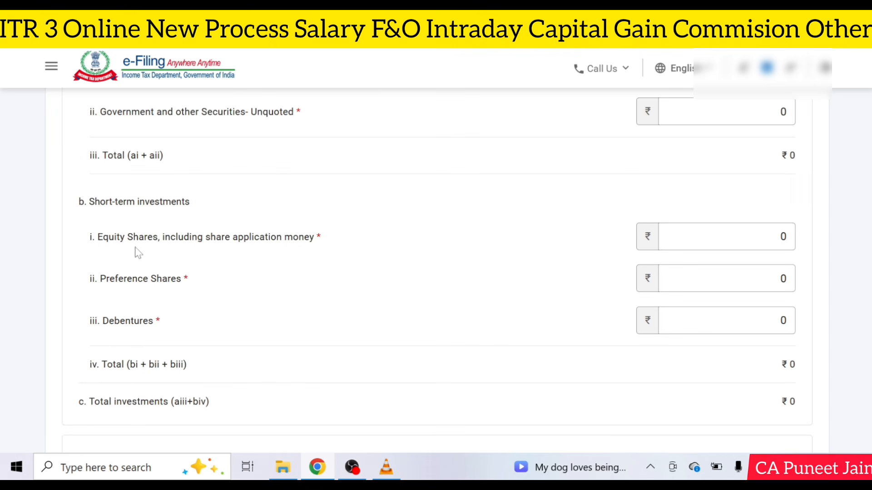
scroll(241, 245, "down", 2)
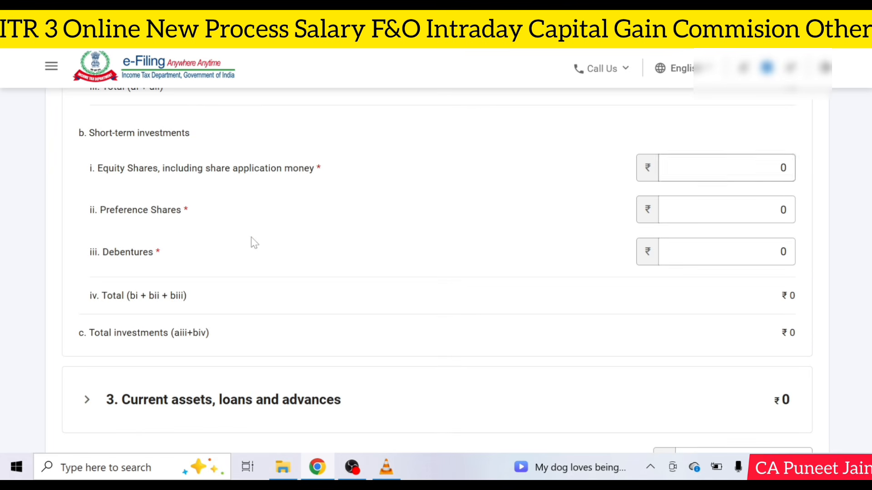
scroll(499, 281, "down", 5)
left_click(227, 208)
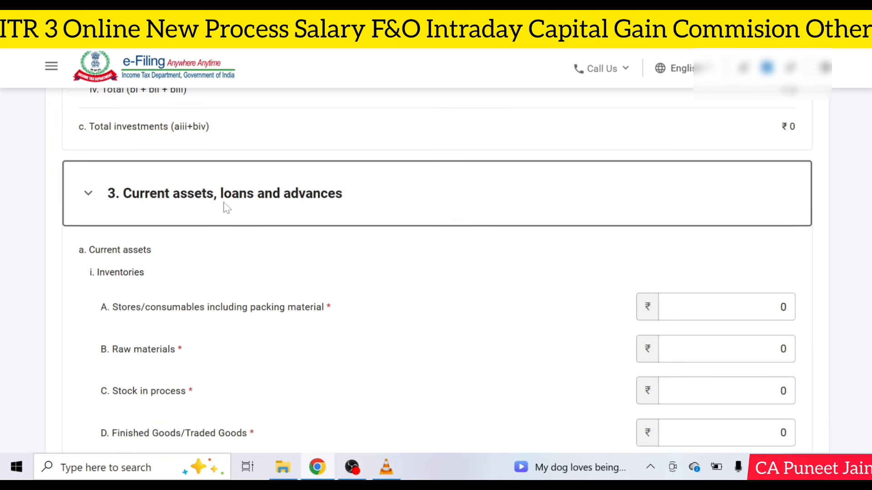
scroll(390, 229, "down", 2)
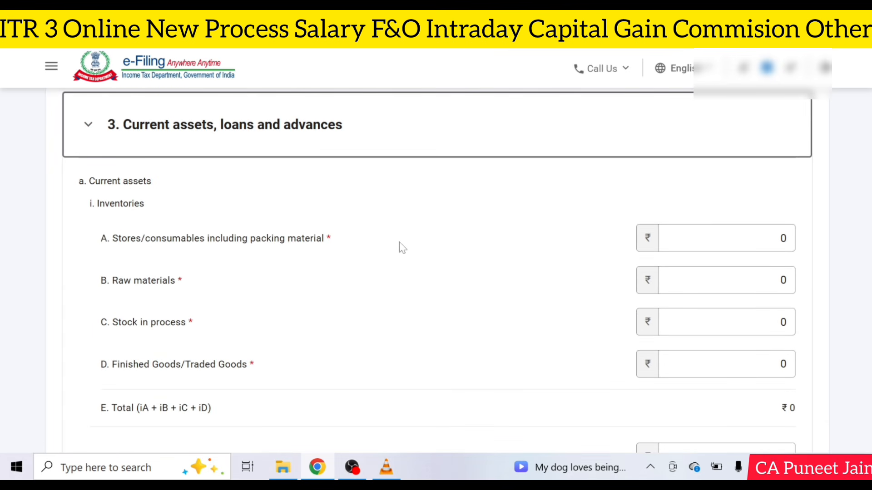
scroll(402, 247, "down", 5)
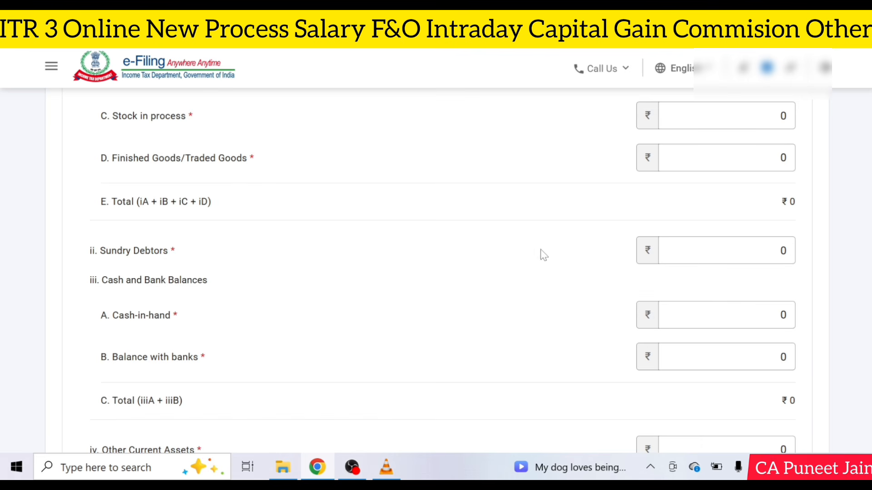
scroll(661, 272, "down", 2)
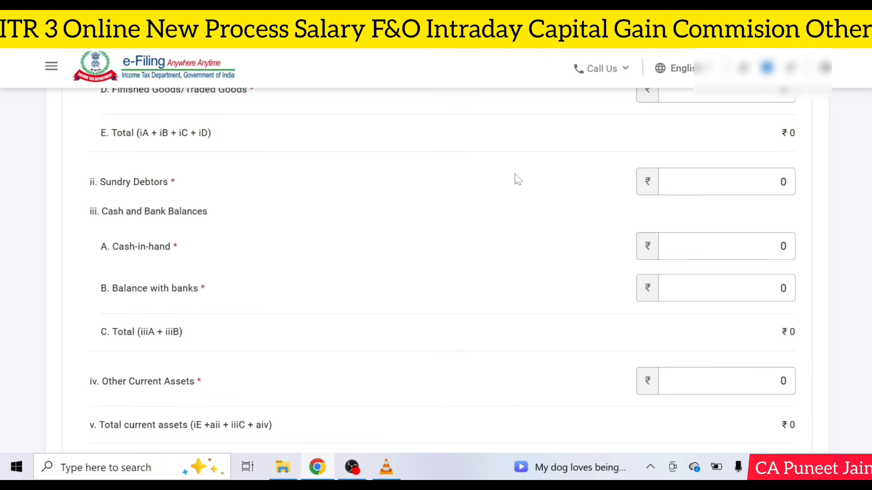
Step: Enter 254447 as Balance with banks and save the Application of Funds
left_click(780, 241)
key("Tab")
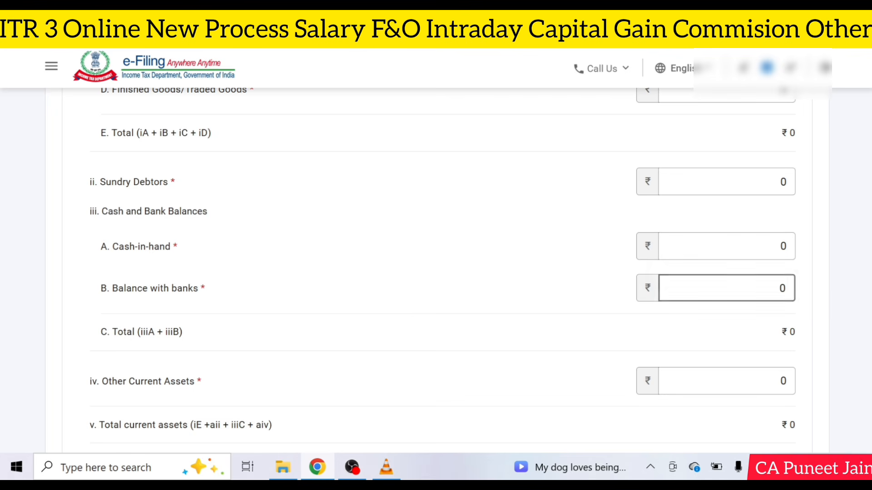
type("254447")
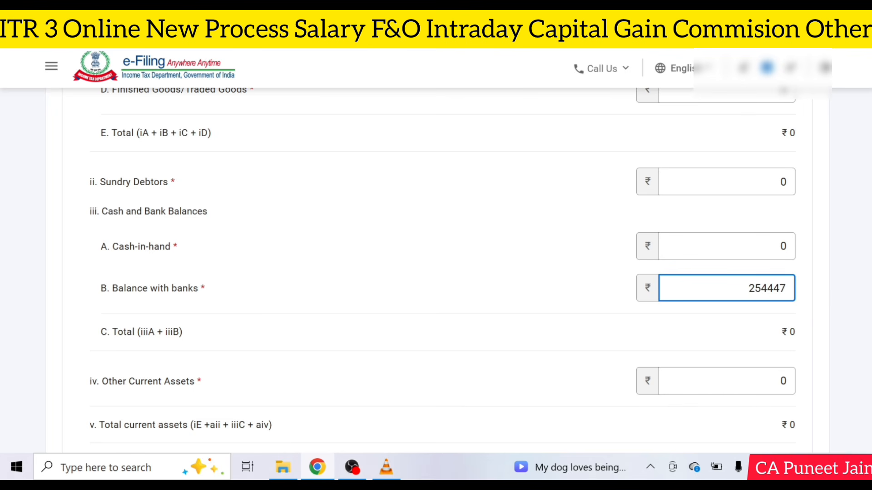
left_click(522, 249)
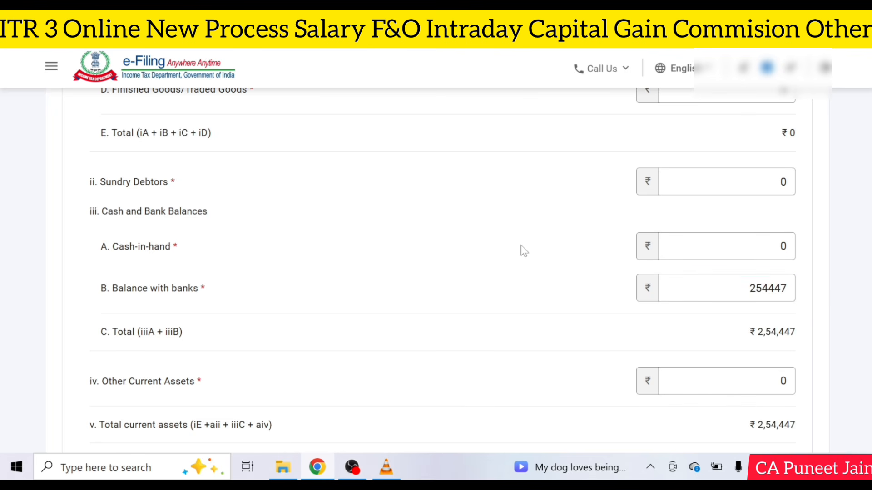
scroll(694, 284, "down", 20)
scroll(662, 297, "down", 2)
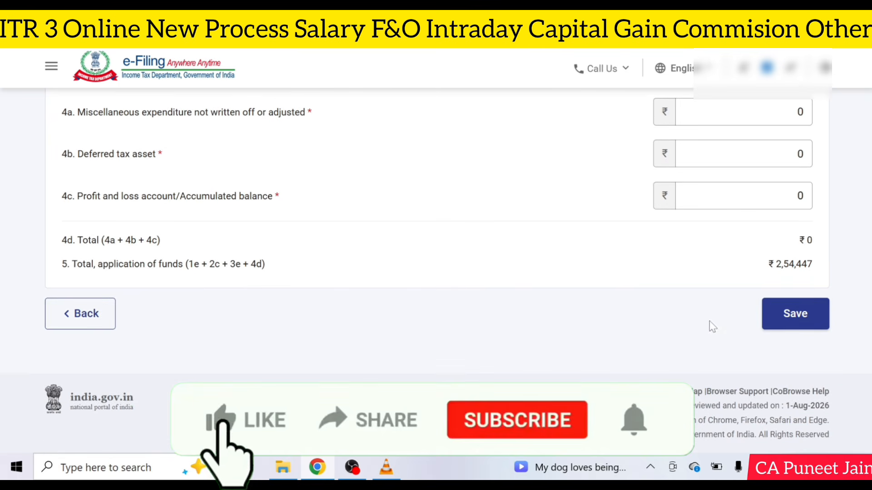
left_click(794, 314)
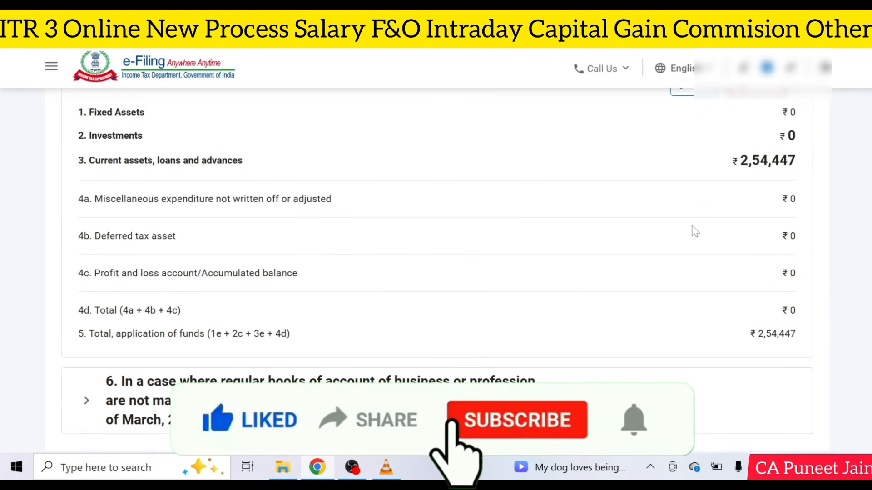
Step: Open Sources of Funds for editing and expand the Proprietor's fund and Loan funds details
scroll(699, 229, "up", 8)
left_click(218, 302)
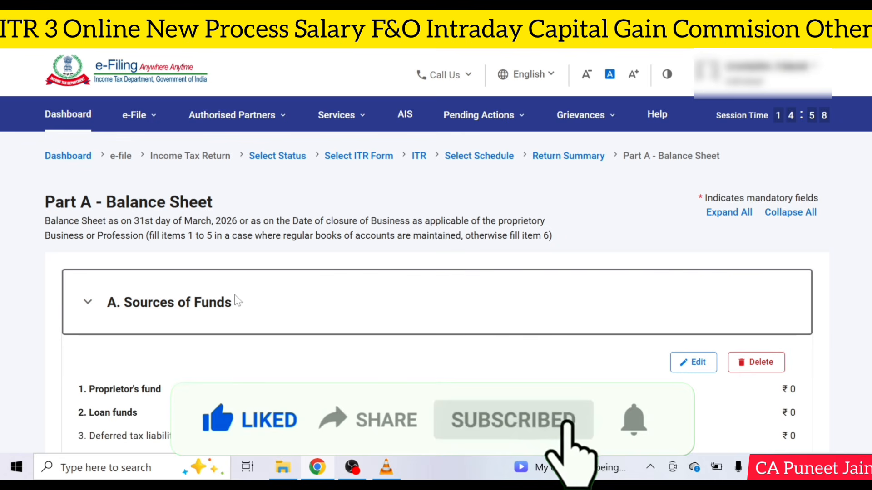
scroll(370, 276, "down", 2)
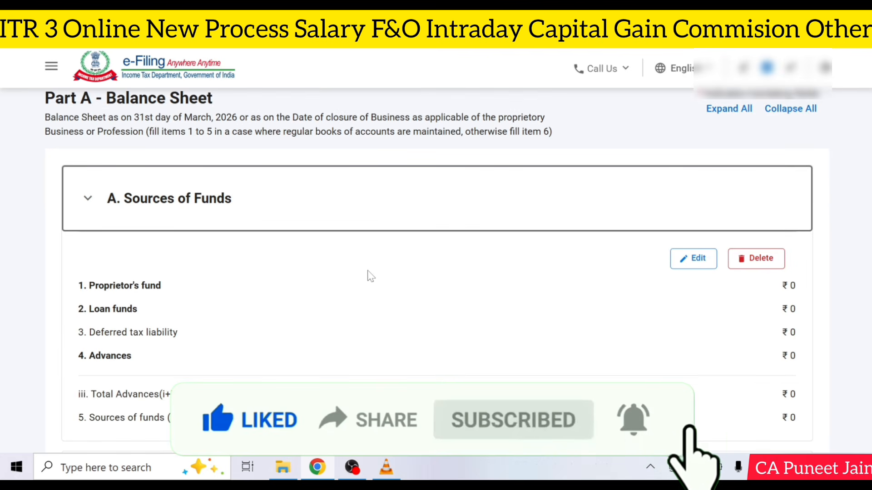
scroll(397, 257, "down", 3)
left_click(705, 129)
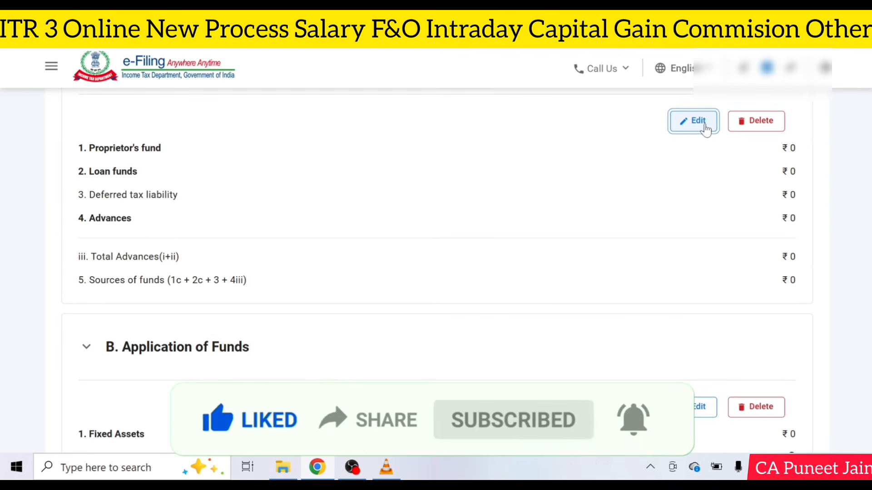
left_click(206, 274)
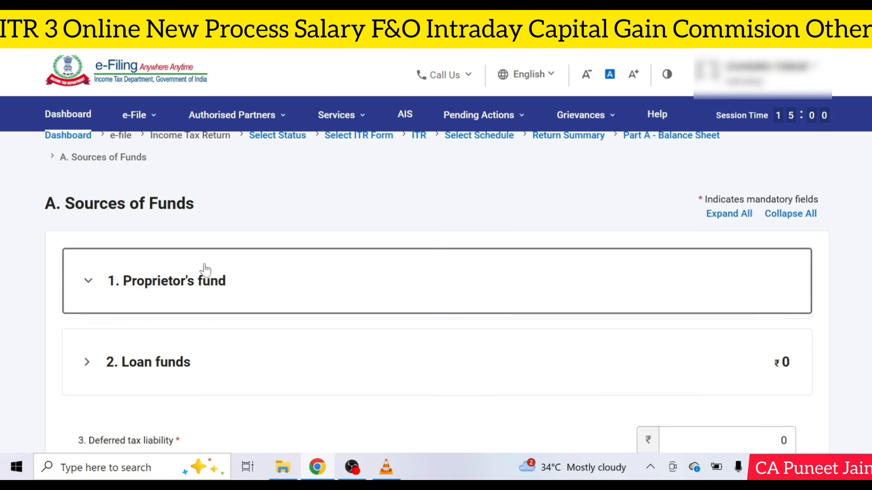
scroll(642, 306, "down", 4)
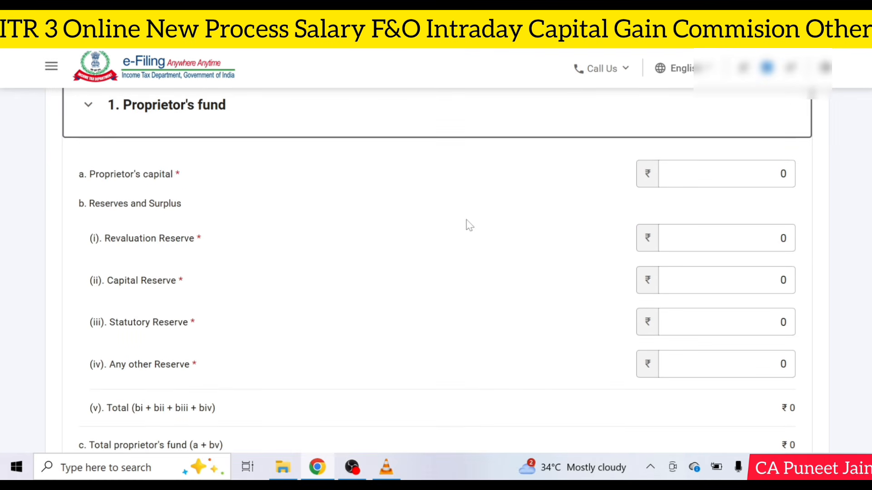
scroll(467, 222, "down", 2)
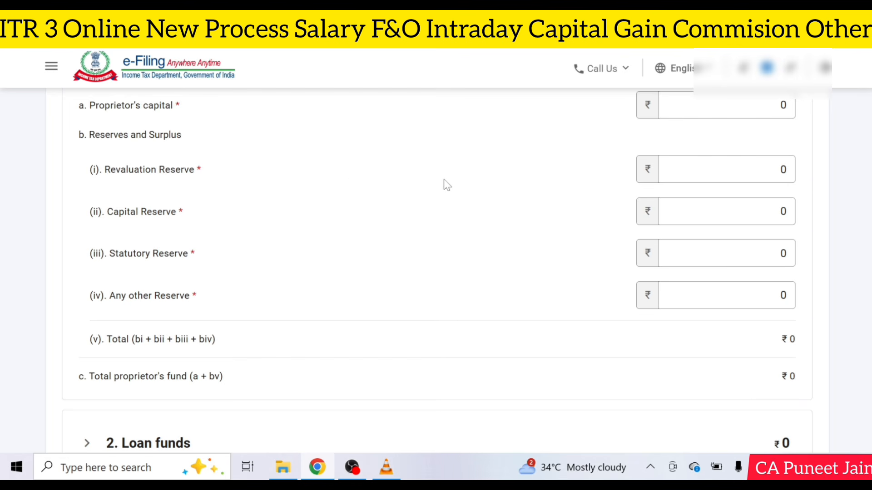
scroll(535, 235, "down", 3)
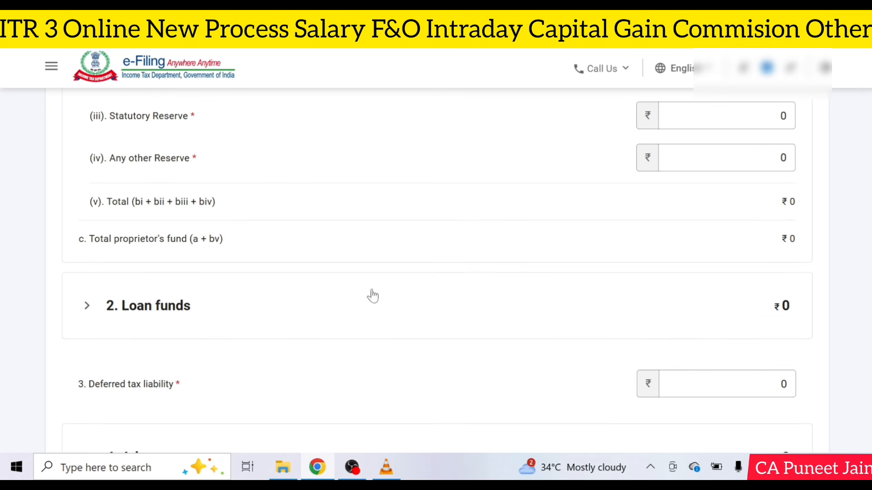
left_click(282, 290)
scroll(408, 298, "down", 3)
scroll(482, 297, "down", 8)
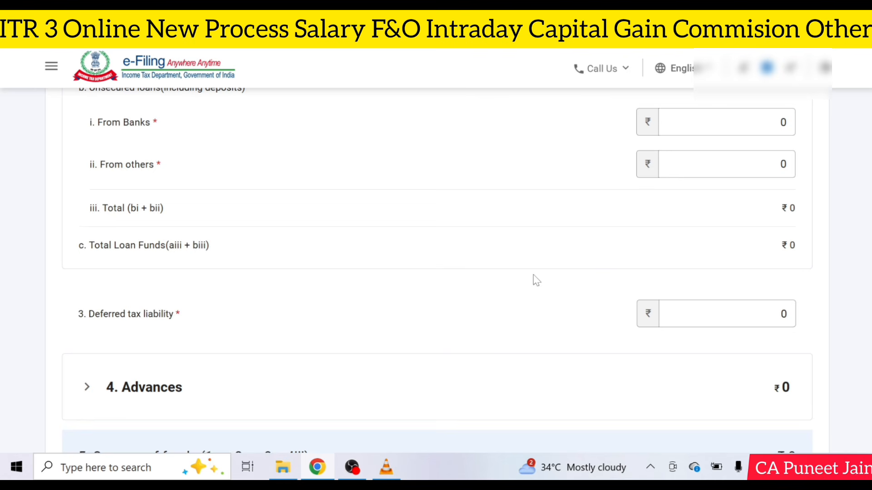
scroll(533, 277, "up", 1)
scroll(533, 276, "down", 5)
scroll(533, 276, "up", 10)
scroll(535, 273, "up", 10)
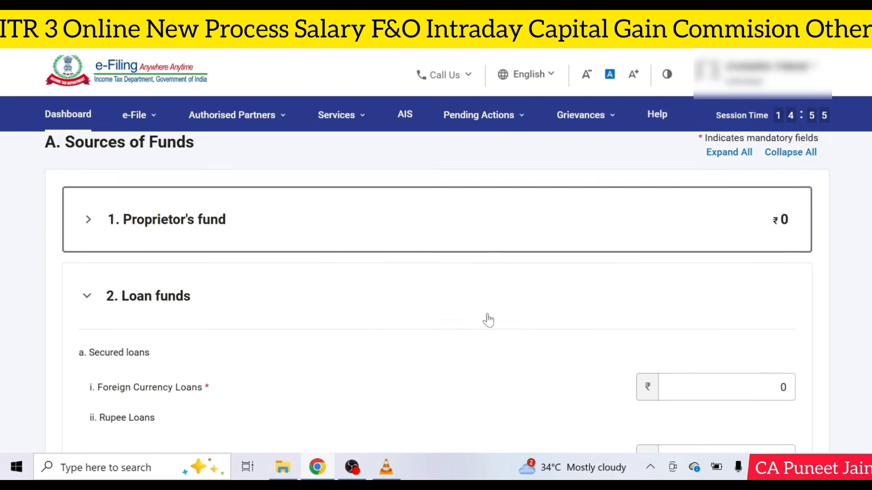
scroll(486, 317, "down", 3)
scroll(628, 352, "up", 3)
Step: Enter 254447 as Proprietor's capital and save the Sources of Funds
left_click(335, 213)
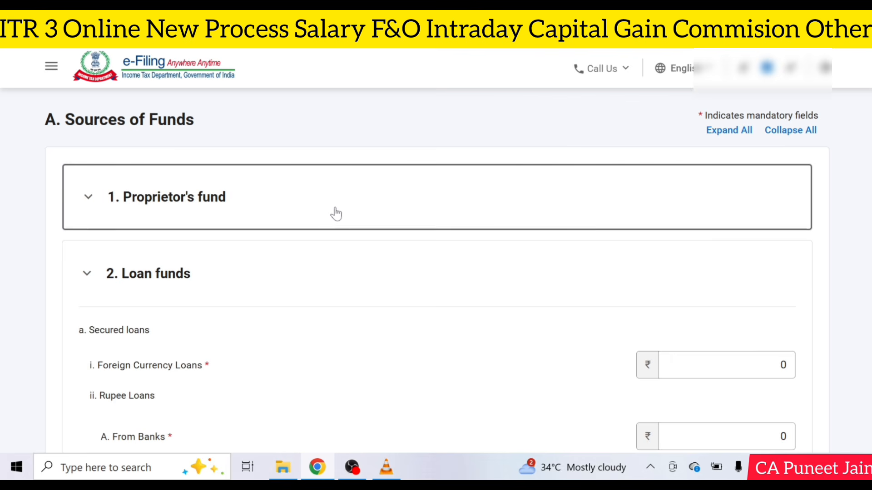
key("Tab")
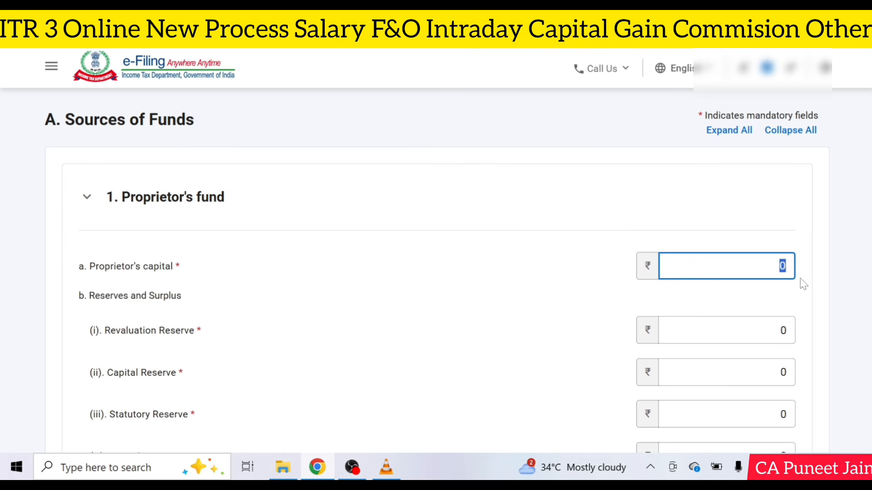
type("254447")
scroll(667, 236, "down", 10)
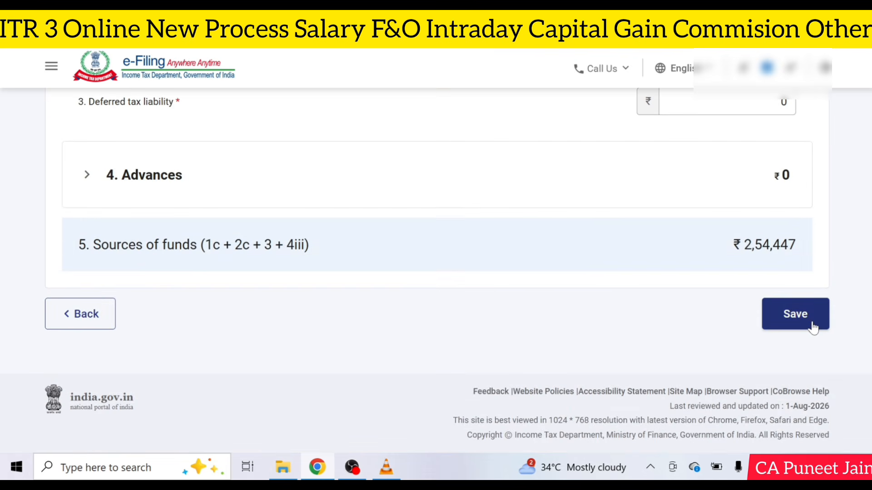
left_click(806, 347)
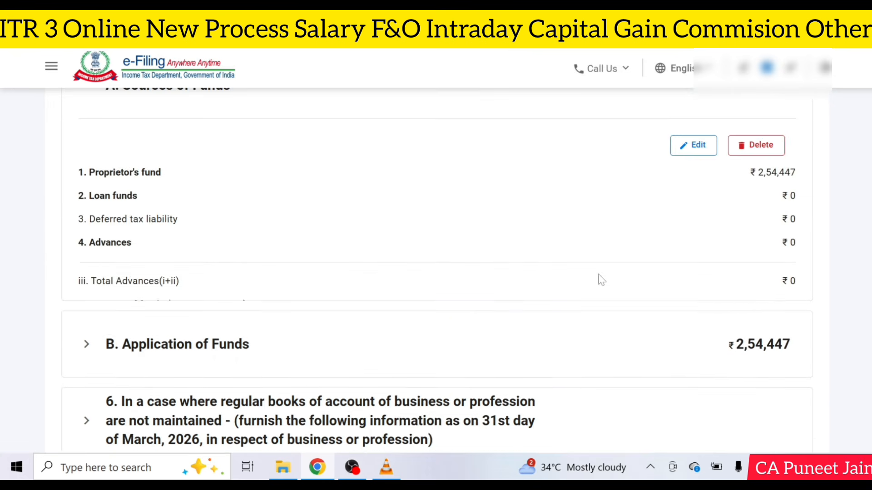
scroll(647, 270, "down", 5)
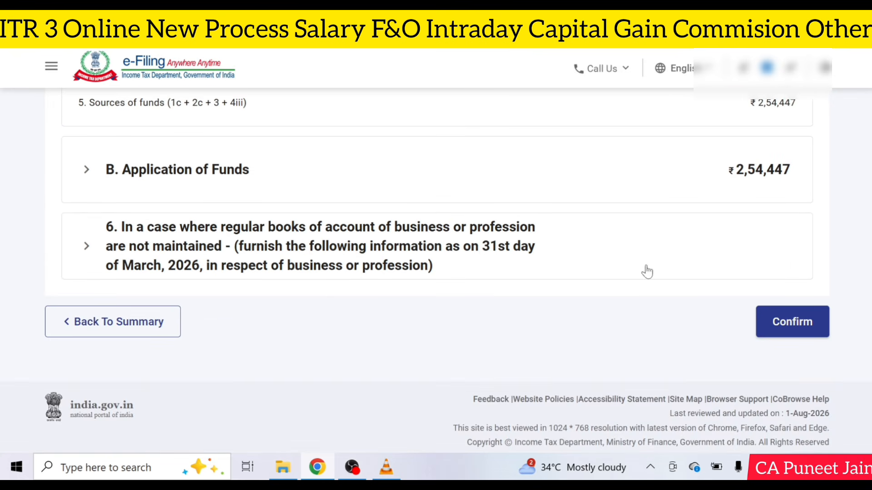
Step: Confirm the completed Part A – Balance Sheet
left_click(786, 348)
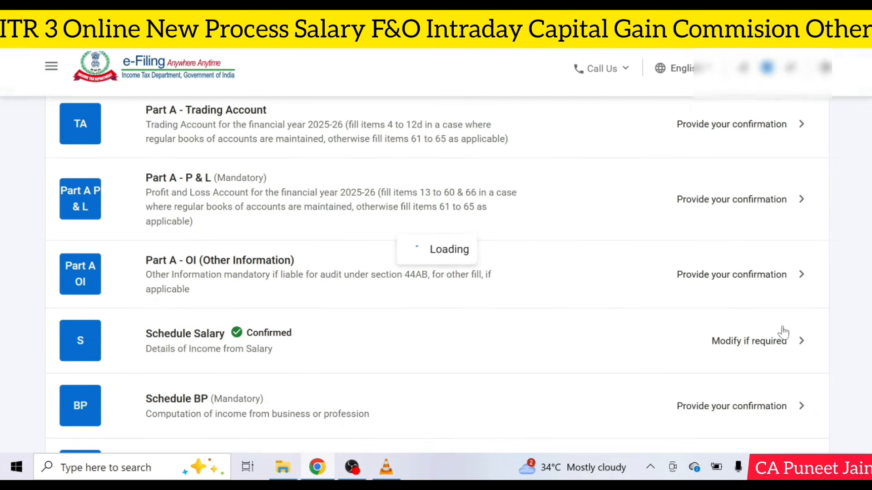
scroll(494, 255, "up", 2)
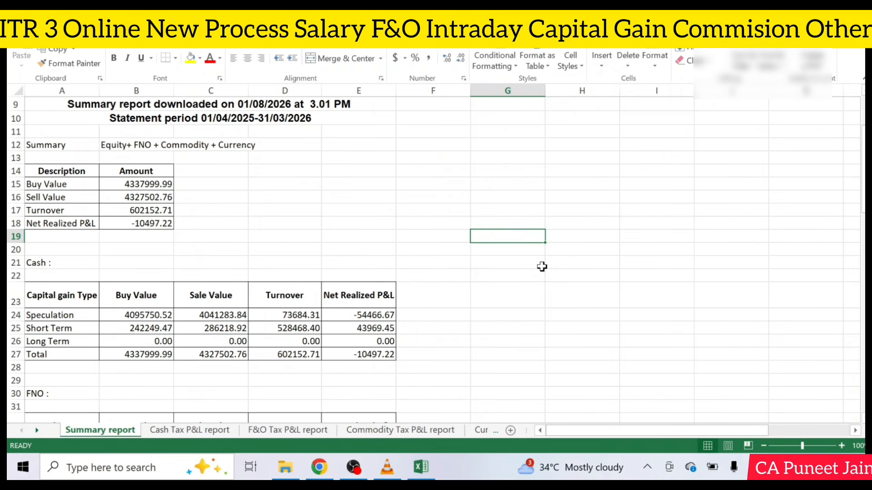
Step: Scroll through the broker's Summary sheet to review the Cash, FNO and Commodity totals
scroll(542, 266, "down", 2)
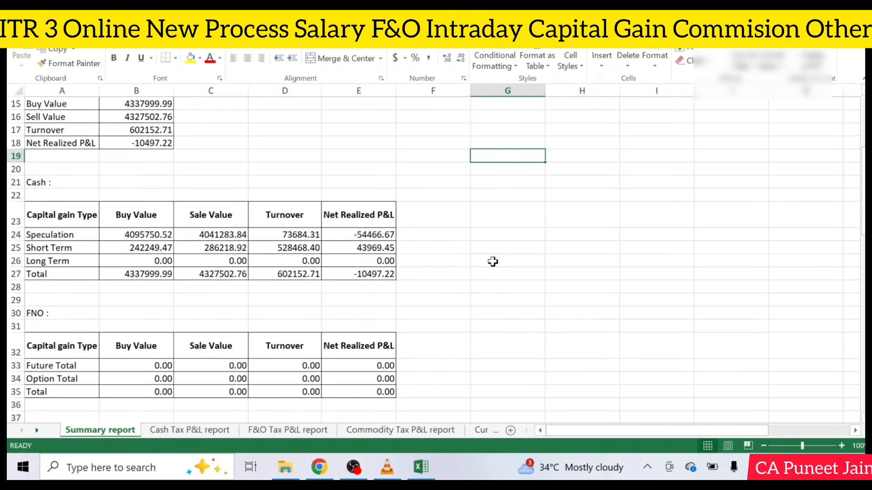
scroll(492, 261, "down", 1)
scroll(394, 266, "down", 3)
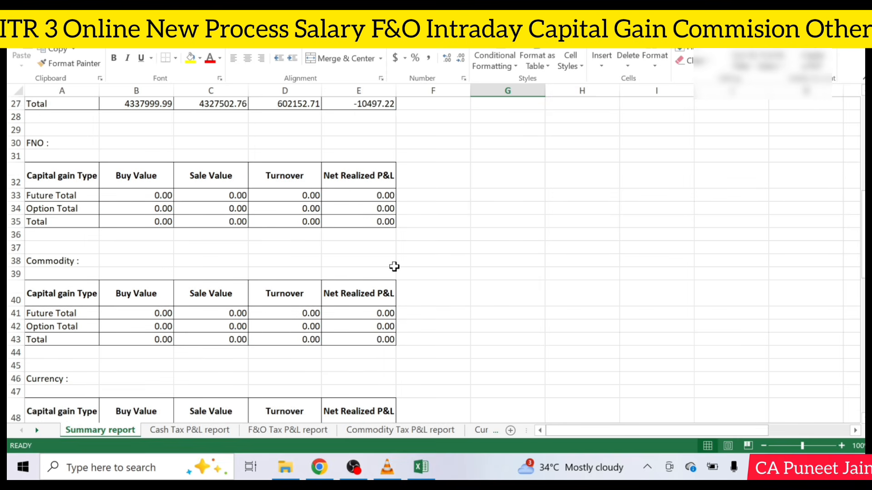
scroll(395, 266, "down", 3)
scroll(394, 266, "up", 3)
Step: Open Part A – Trading Account and locate the intraday and F&O items 12a–12d
left_click(565, 297)
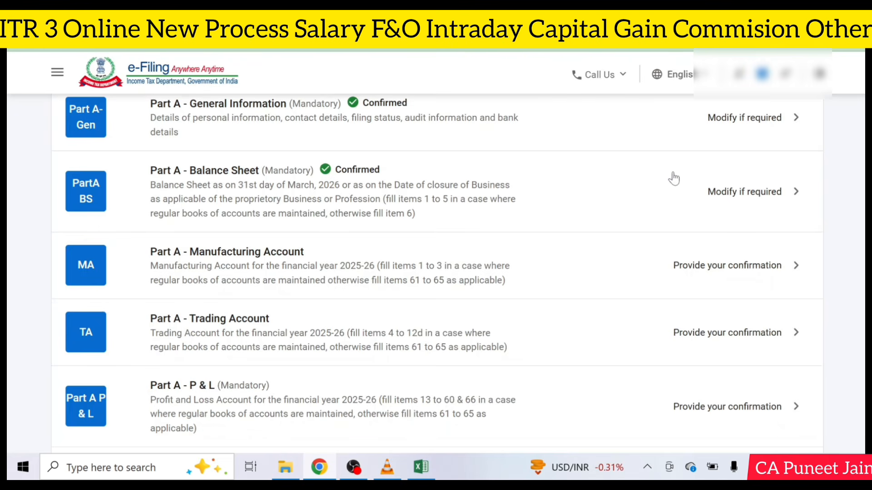
scroll(604, 170, "down", 3)
left_click(532, 204)
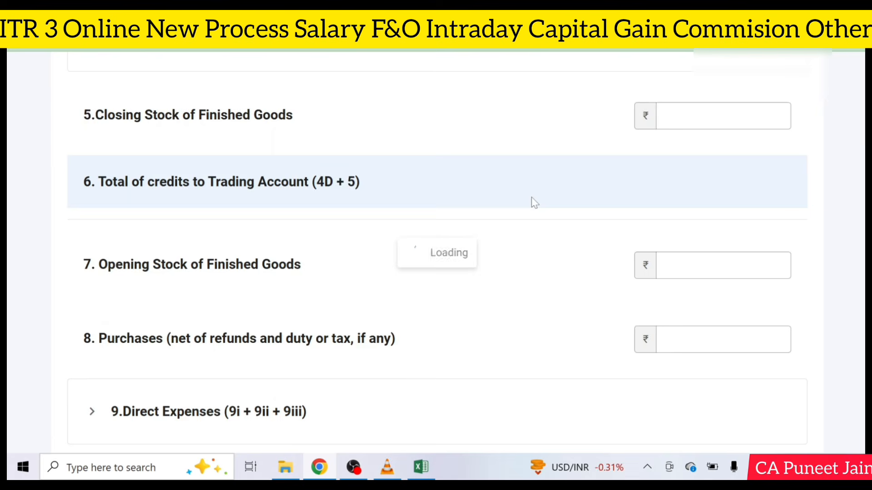
scroll(567, 223, "down", 10)
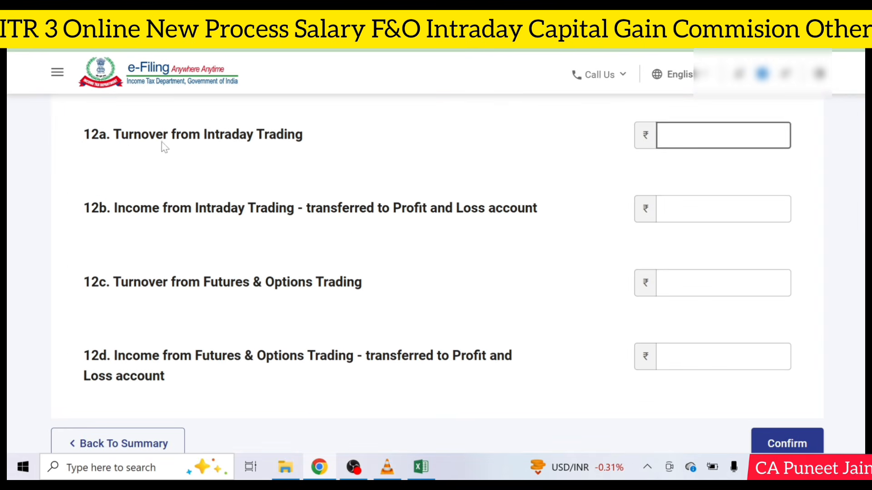
left_click_drag(121, 135, 313, 142)
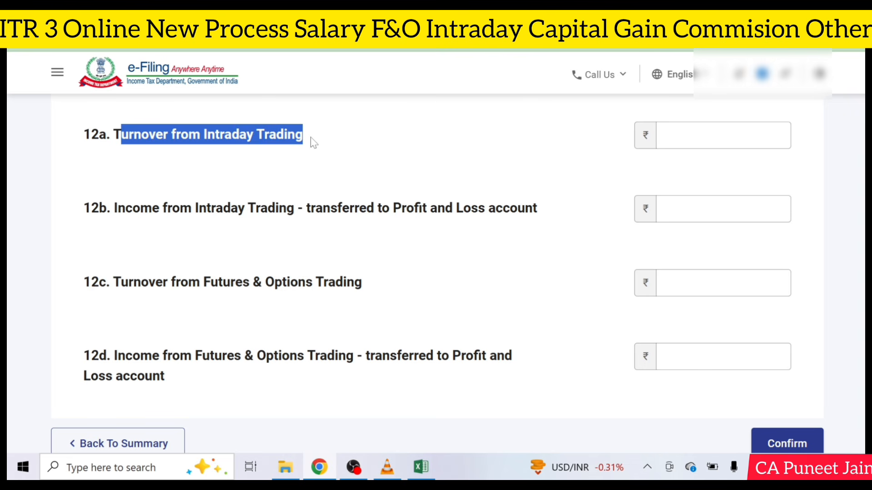
left_click(131, 212)
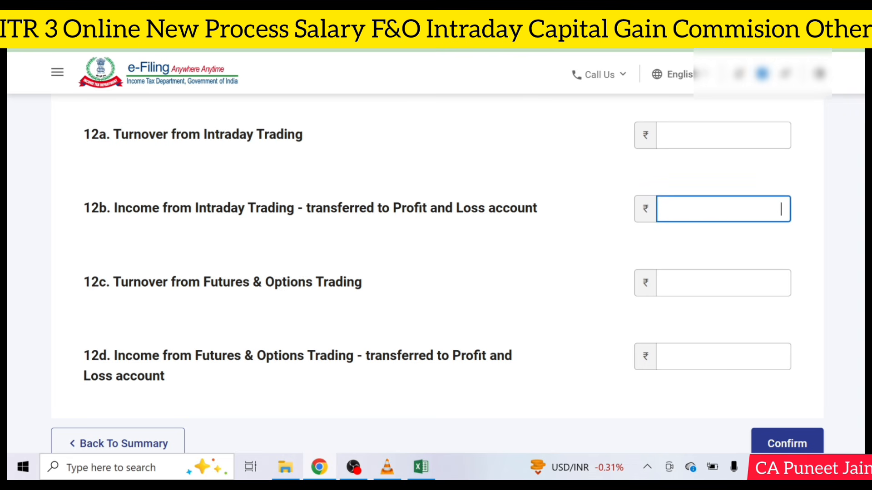
left_click_drag(149, 285, 335, 295)
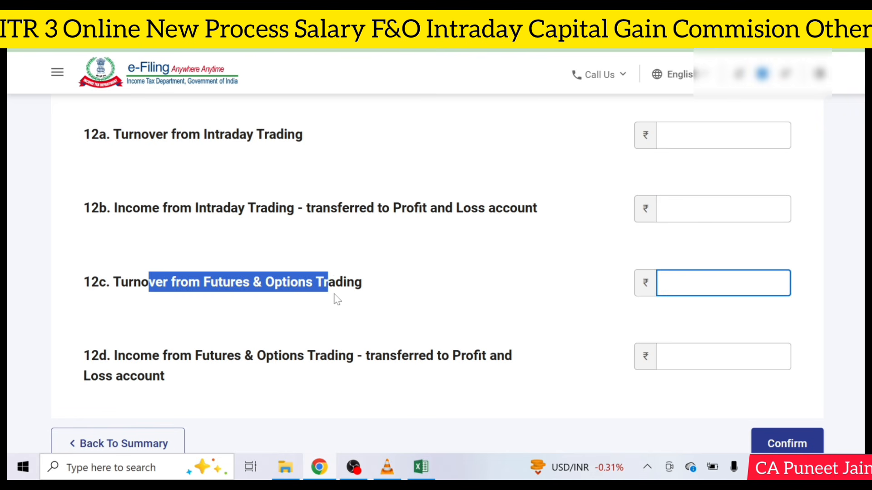
double_click(340, 294)
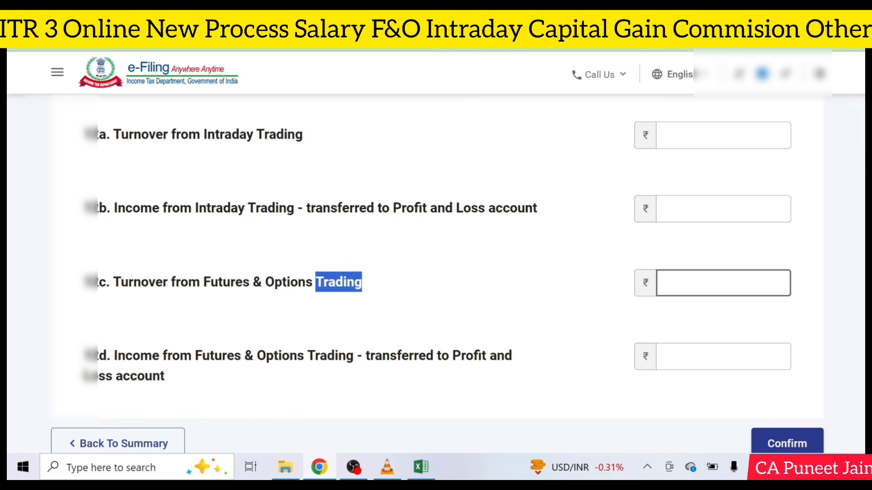
Step: In the broker workbook, sum the speculation realised P&L rows and check the 73684.31 amount
left_click(421, 467)
scroll(226, 287, "down", 4)
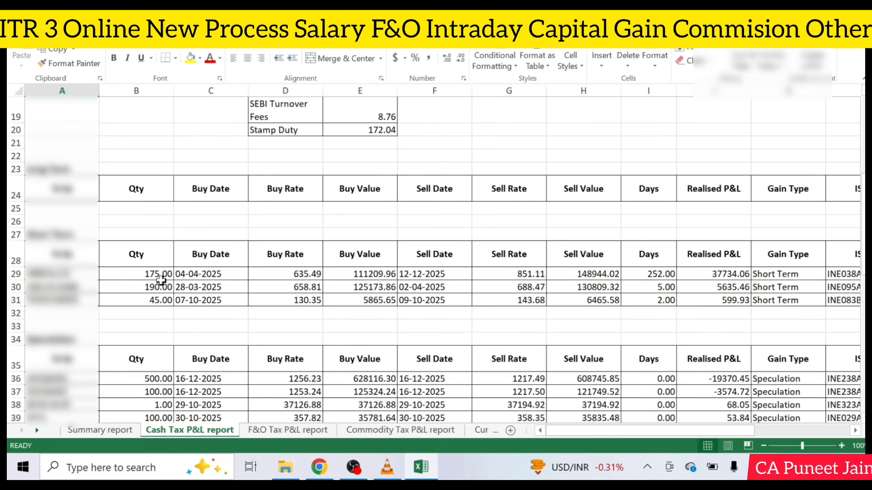
scroll(226, 287, "up", 2)
scroll(312, 263, "down", 3)
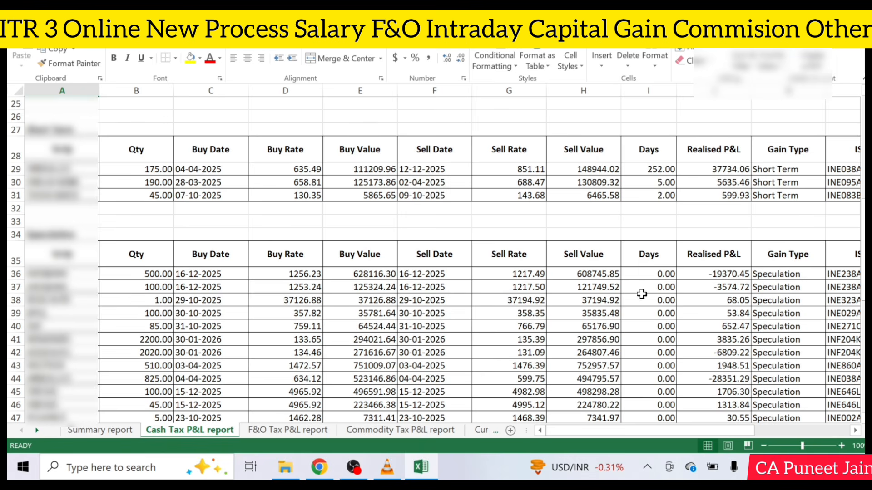
left_click_drag(725, 273, 722, 379)
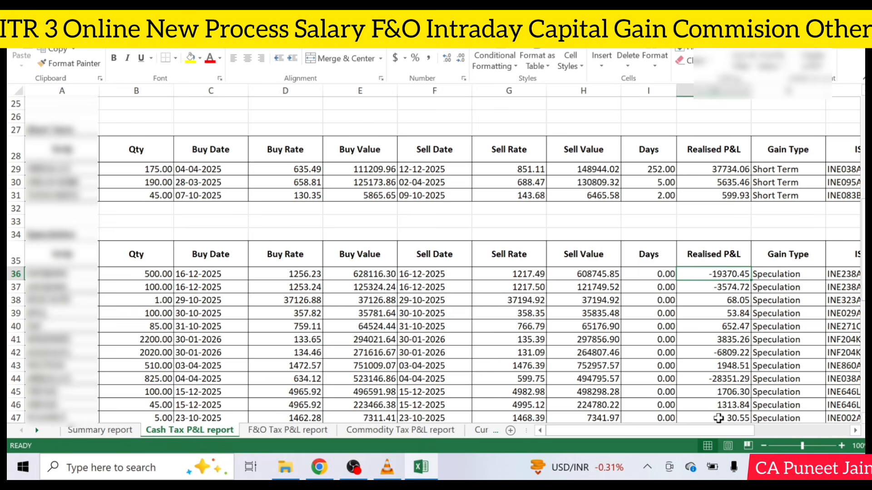
left_click_drag(723, 443, 731, 391)
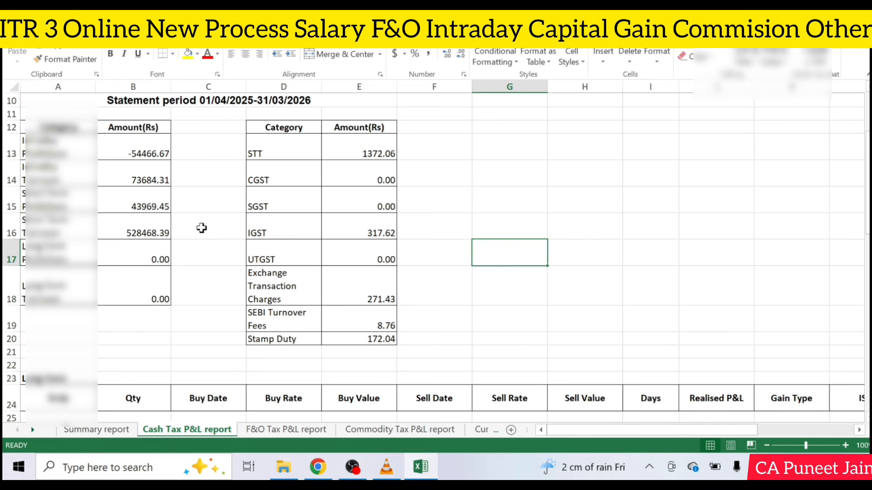
left_click(140, 183)
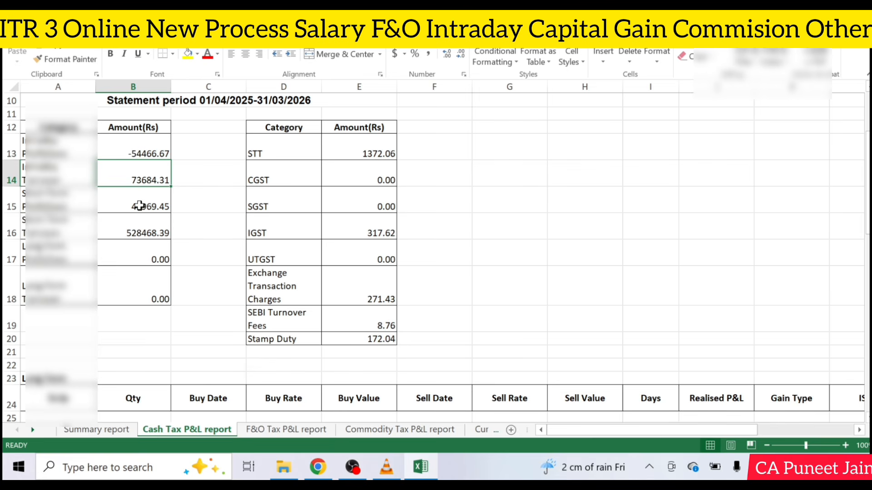
left_click(315, 467)
Step: Enter intraday turnover 73684 in 12a and intraday income -54467 in 12b
left_click(722, 132)
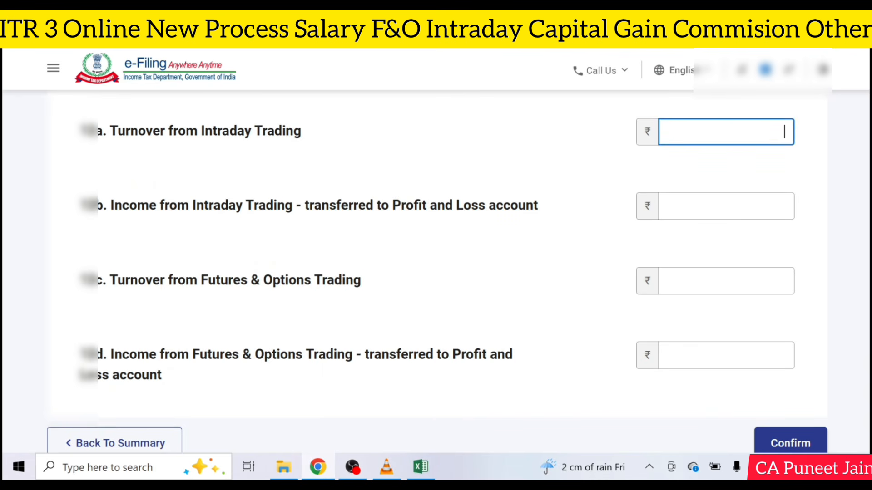
type("7")
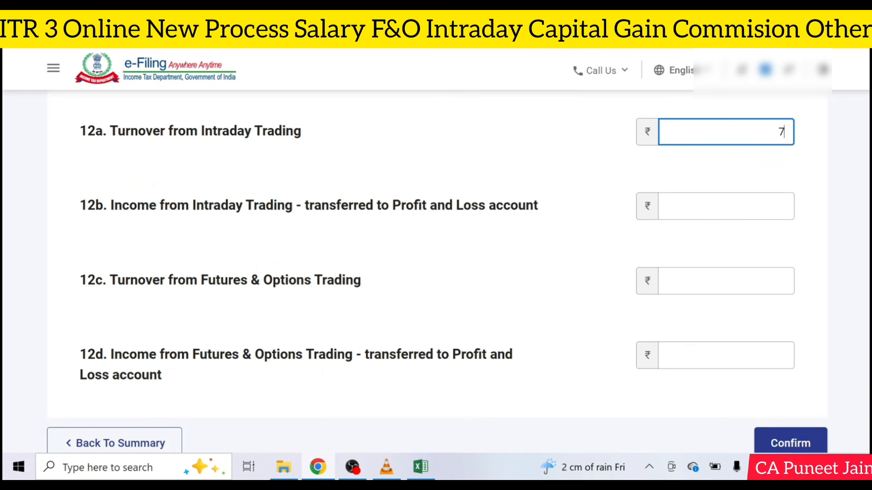
type("3684")
left_click(535, 197)
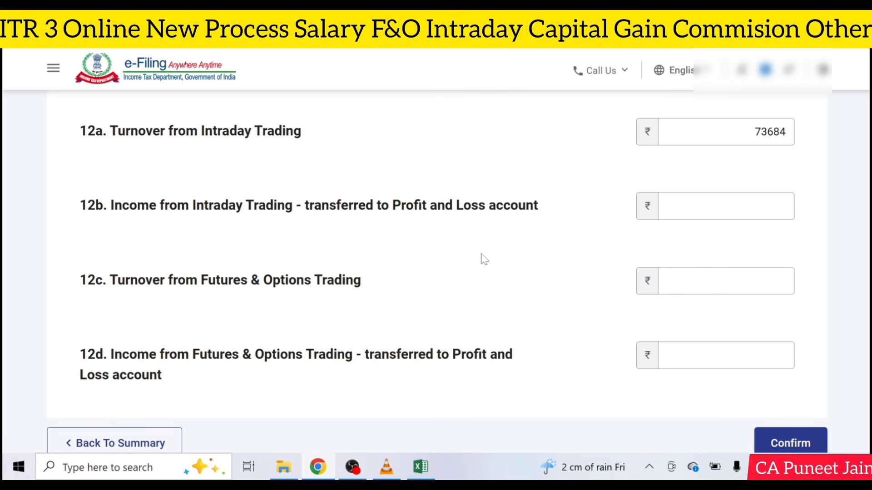
left_click(420, 467)
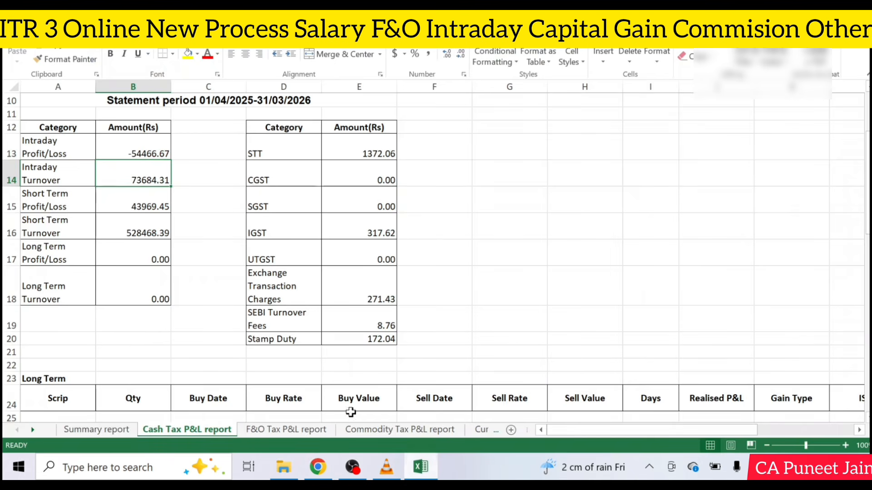
left_click(143, 151)
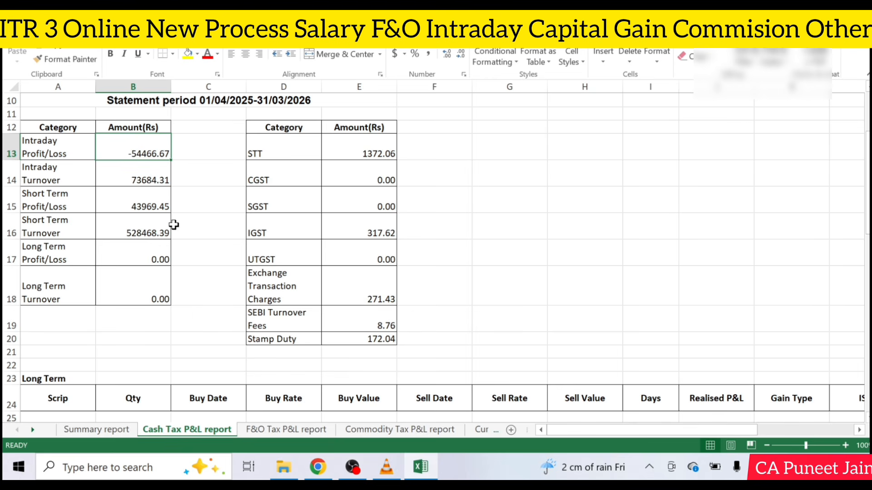
left_click(318, 466)
left_click(744, 207)
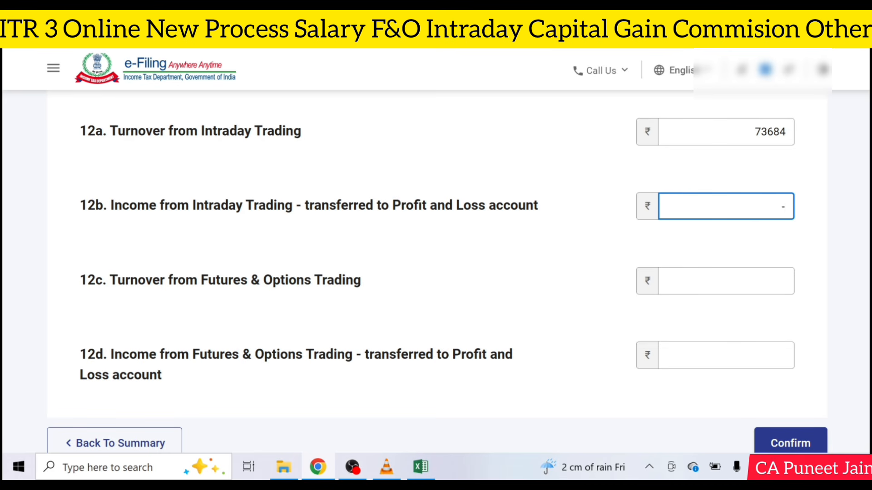
type("-54467")
left_click(763, 262)
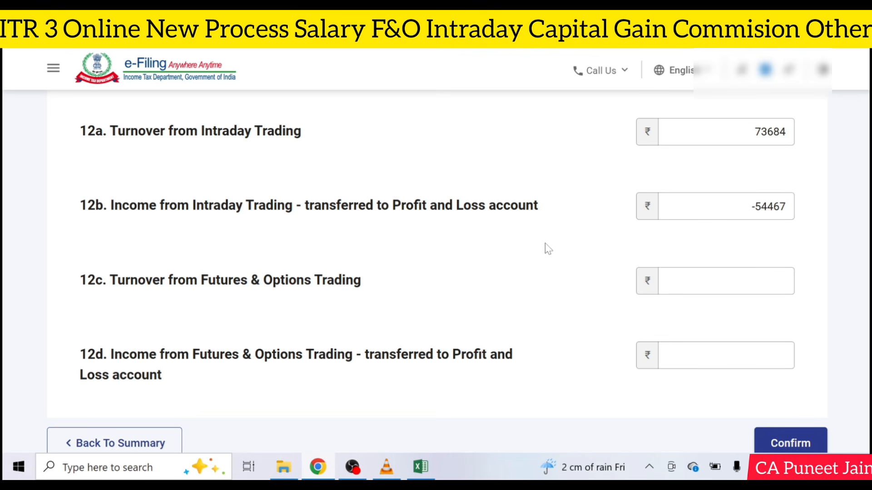
Step: Enter F&O turnover 1234667 in 12c and F&O income 36543 in 12d
key("Tab")
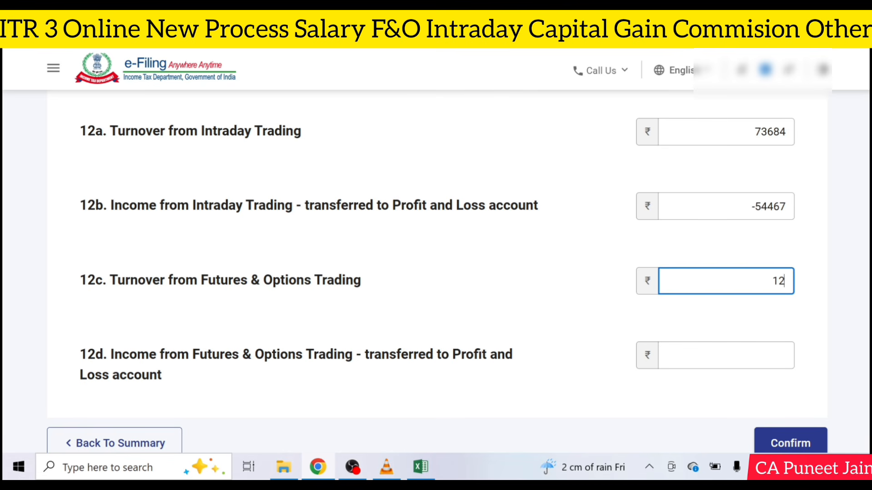
type("1234667")
key("Tab")
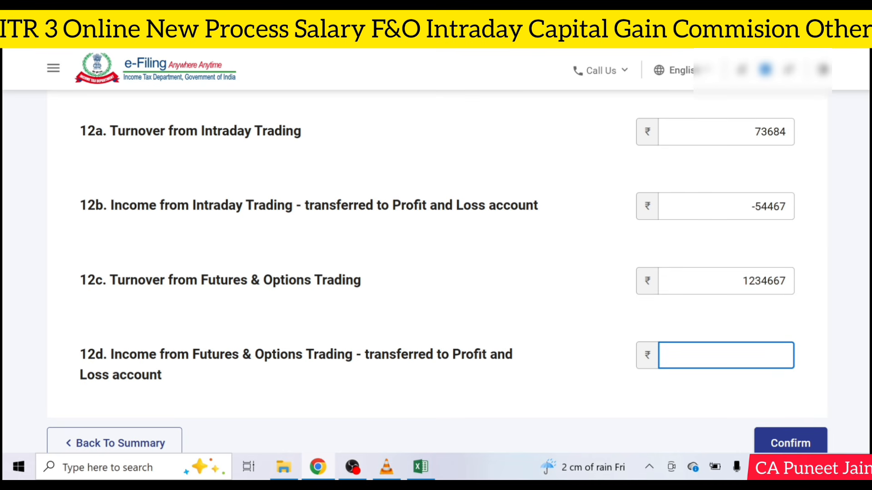
type("36543")
left_click(713, 403)
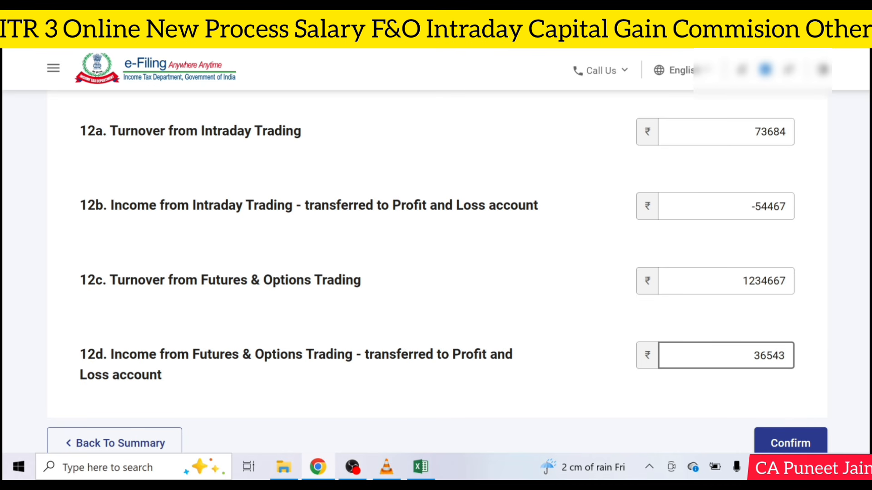
scroll(753, 380, "down", 3)
Step: Confirm the Trading Account figures and open Schedule CG for capital gains
left_click(801, 315)
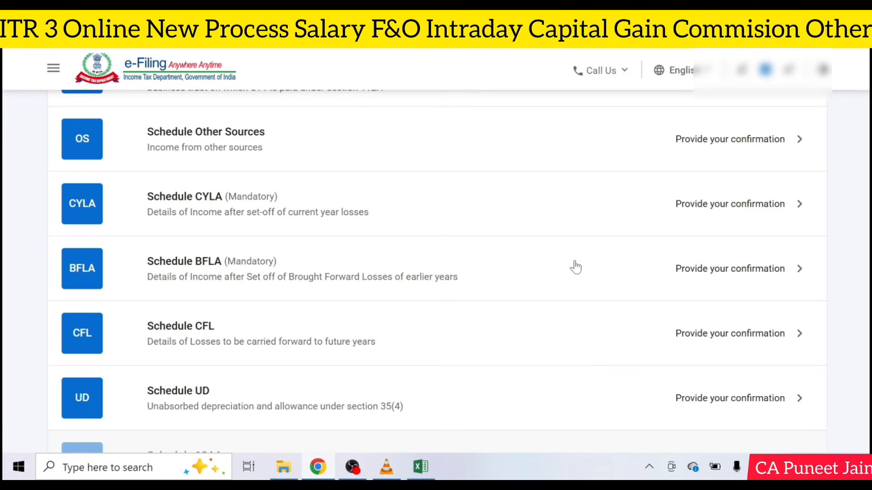
scroll(420, 247, "up", 6)
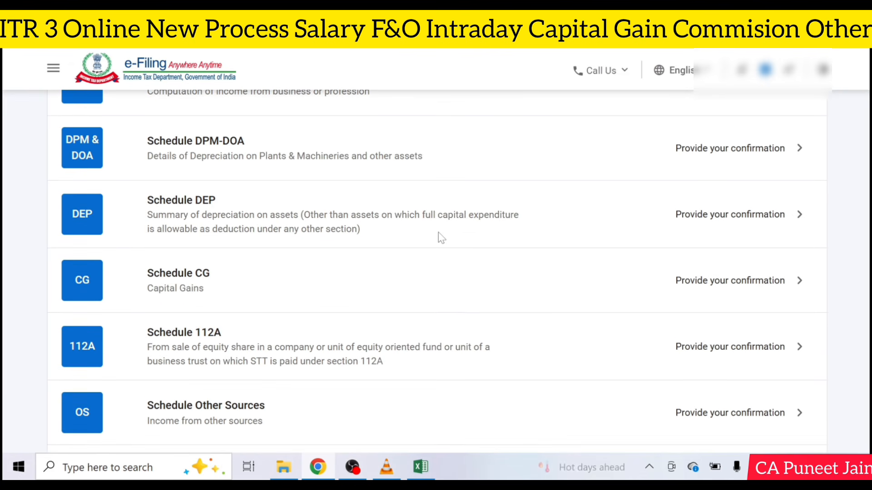
scroll(442, 239, "up", 1)
scroll(379, 228, "up", 2)
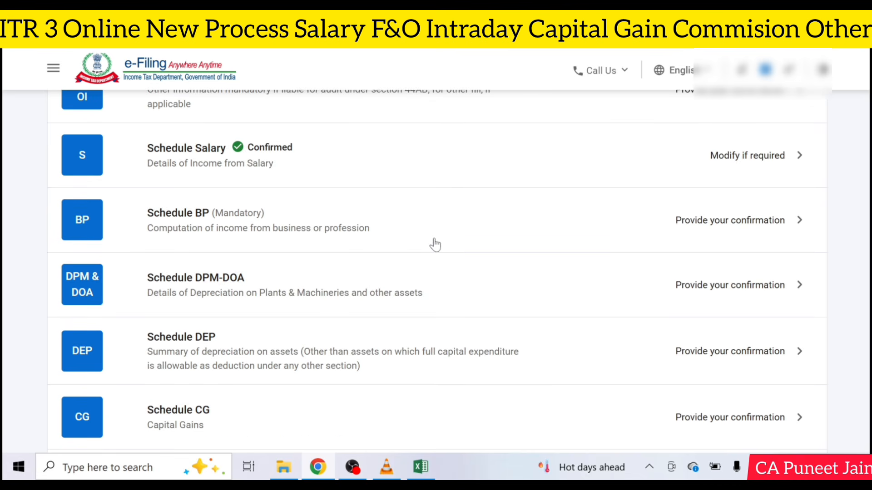
scroll(434, 244, "up", 4)
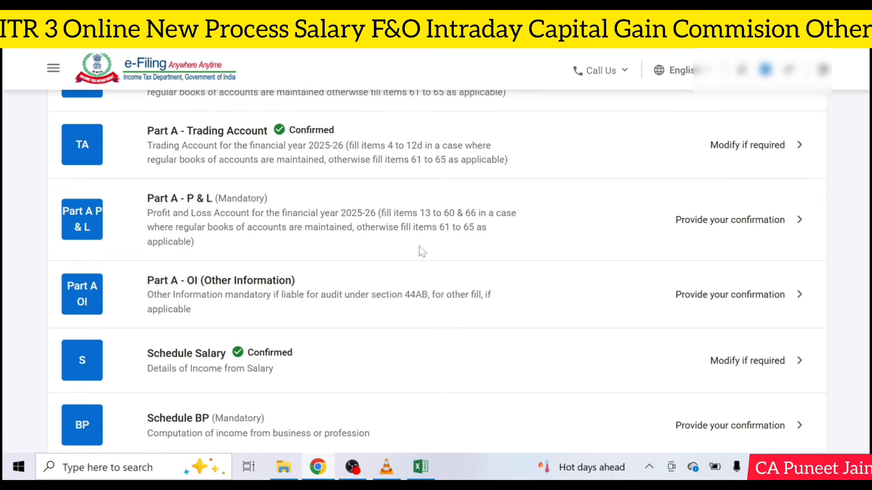
scroll(421, 250, "down", 7)
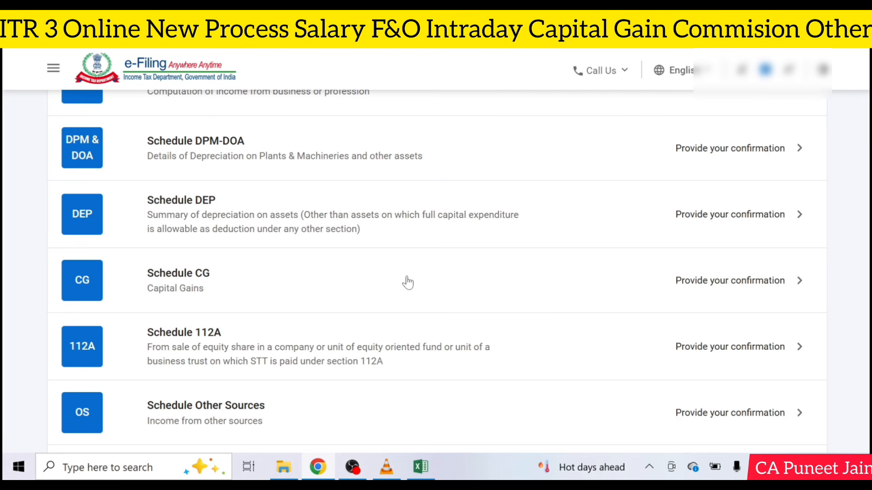
left_click(406, 277)
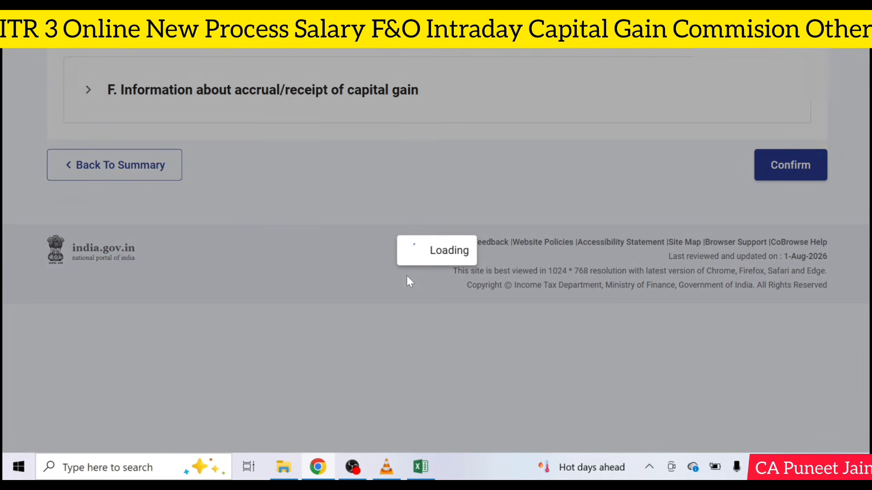
Step: Dismiss the 234C interest notice and expand short-term capital gains A(I) and its item 3
left_click(448, 284)
left_click(239, 236)
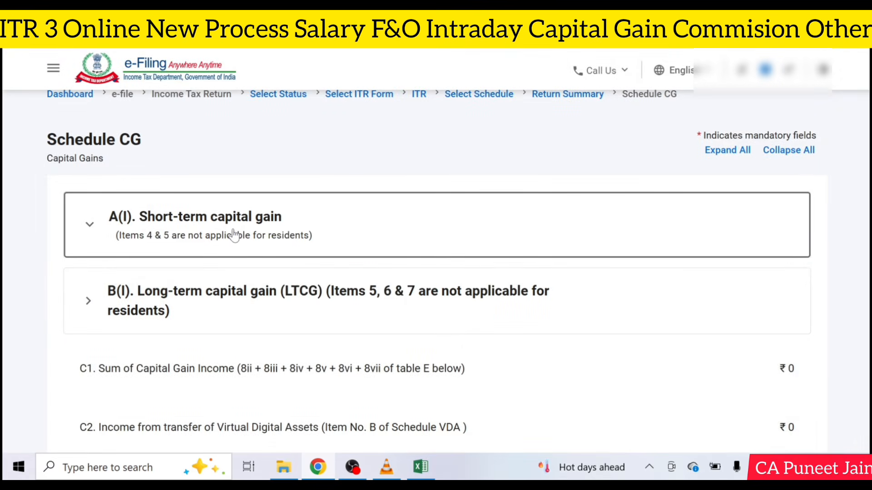
scroll(243, 238, "down", 1)
scroll(243, 238, "down", 2)
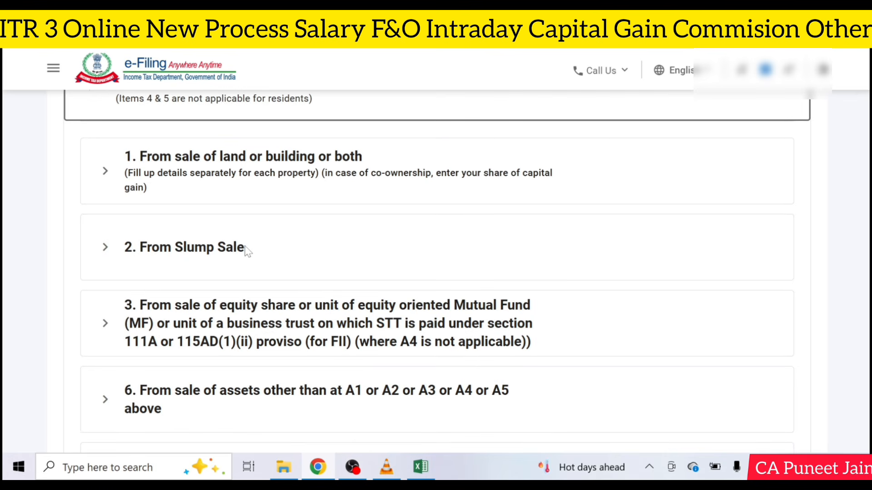
left_click(252, 323)
scroll(343, 311, "down", 3)
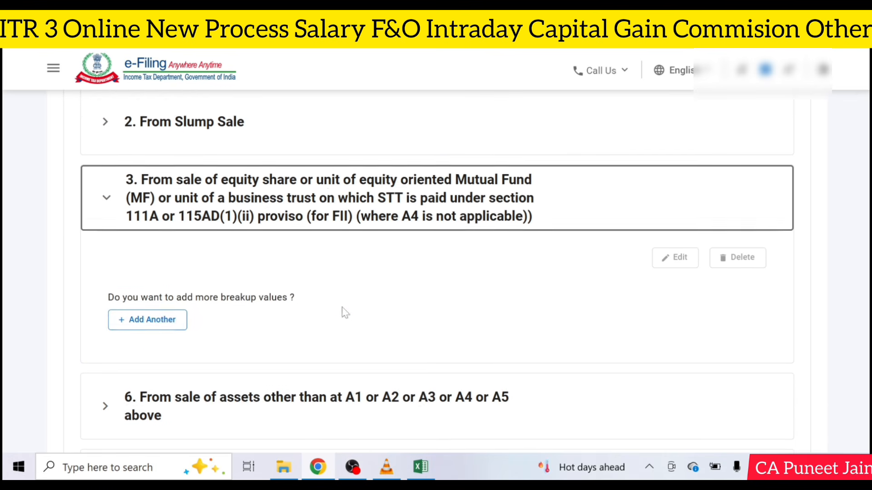
Step: Add a new item 3 breakup with Section 111A [for others], leaving its amount fields at 0
left_click(152, 319)
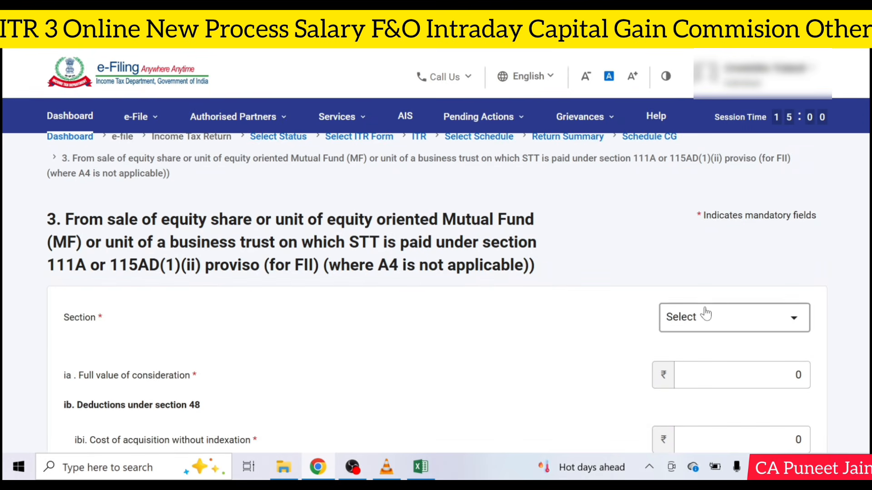
left_click(721, 314)
left_click(705, 381)
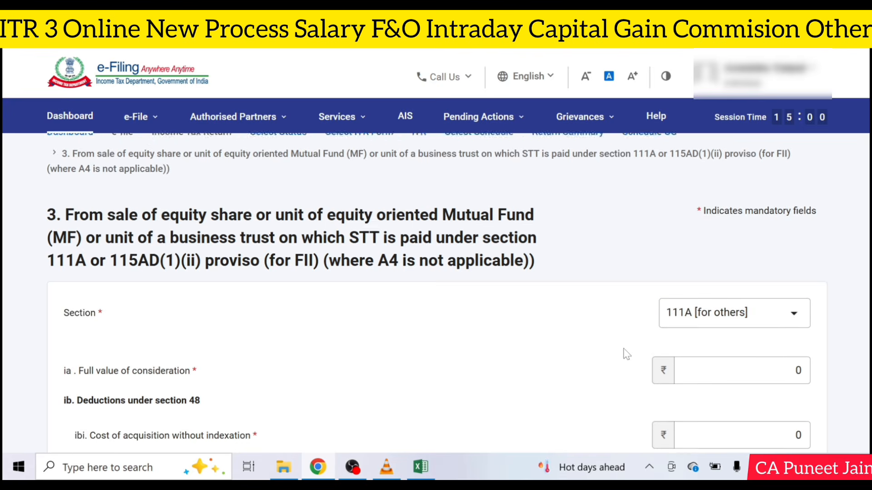
scroll(627, 352, "down", 4)
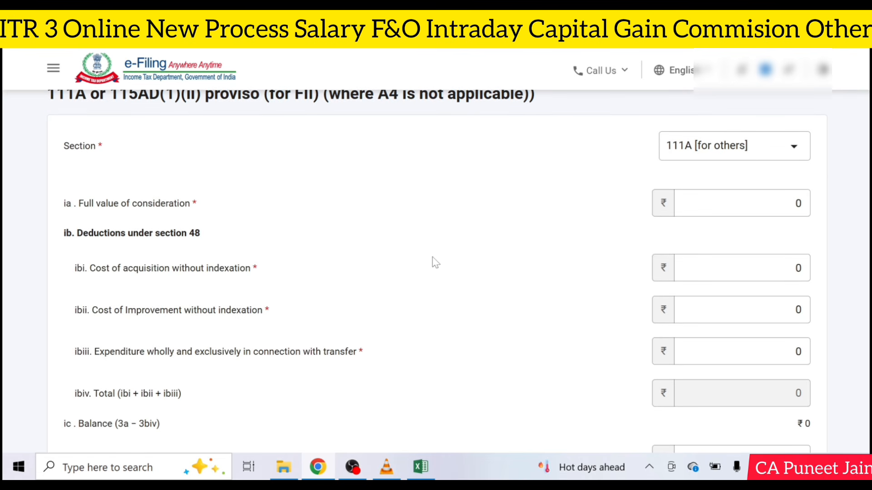
left_click(740, 203)
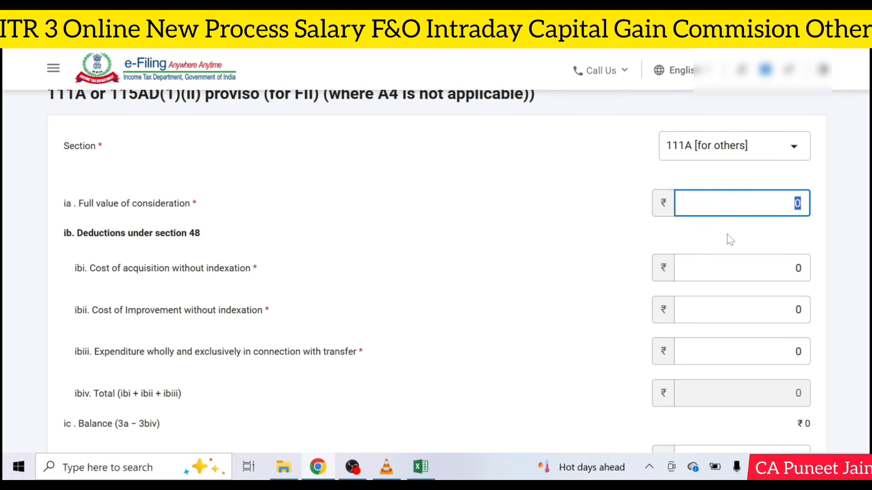
left_click_drag(754, 269, 825, 274)
left_click(825, 273)
scroll(827, 274, "down", 1)
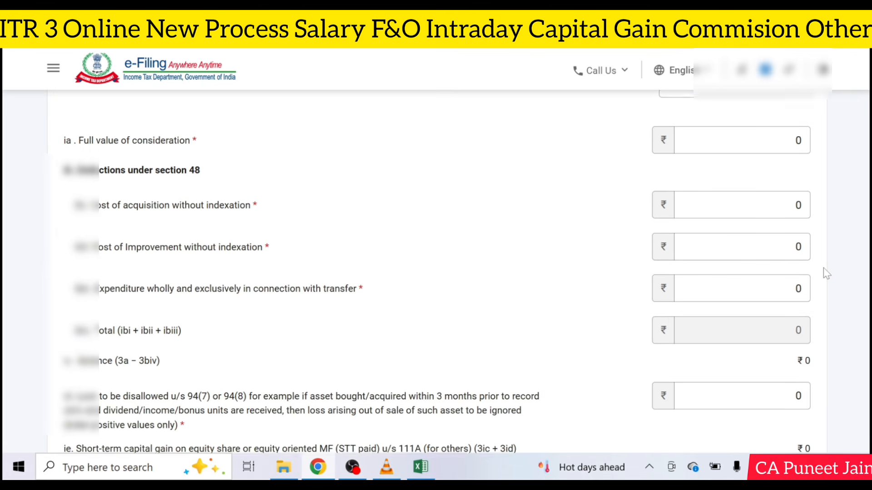
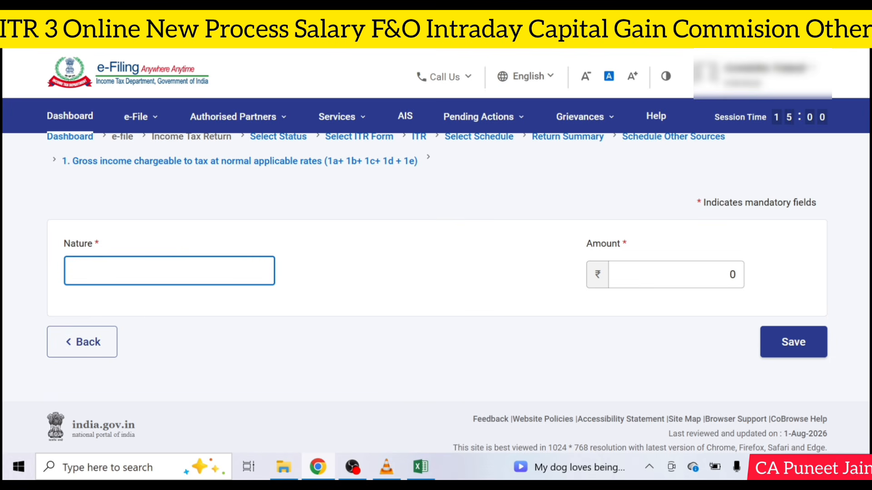
Step: Add a 'Commission Income' breakup of ₹24,545 and save the gross income breakup
type("Commission Income")
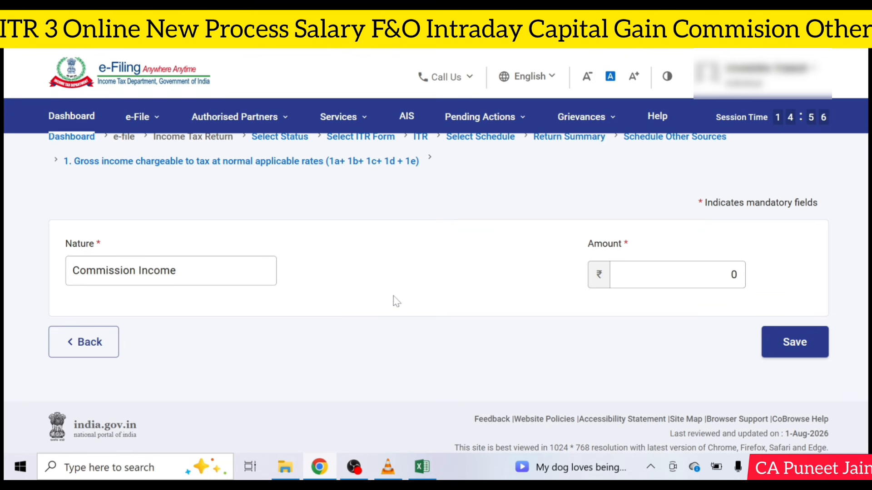
left_click(667, 275)
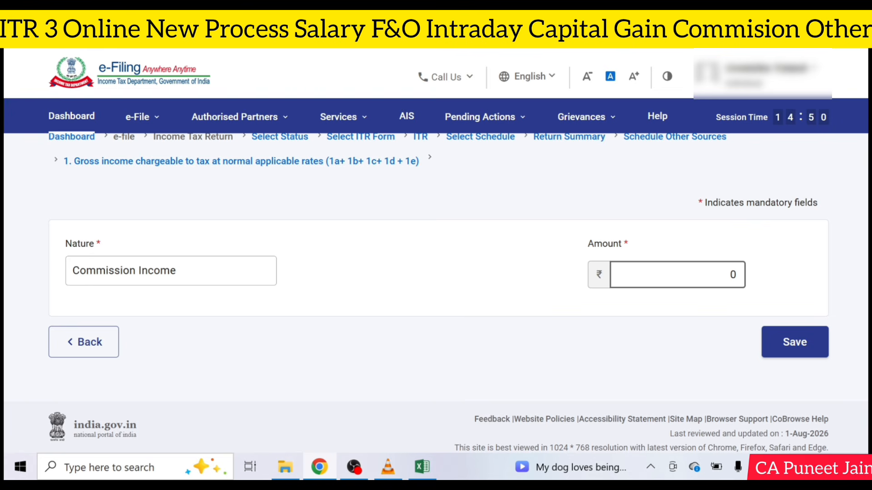
left_click_drag(725, 274, 764, 275)
type("2")
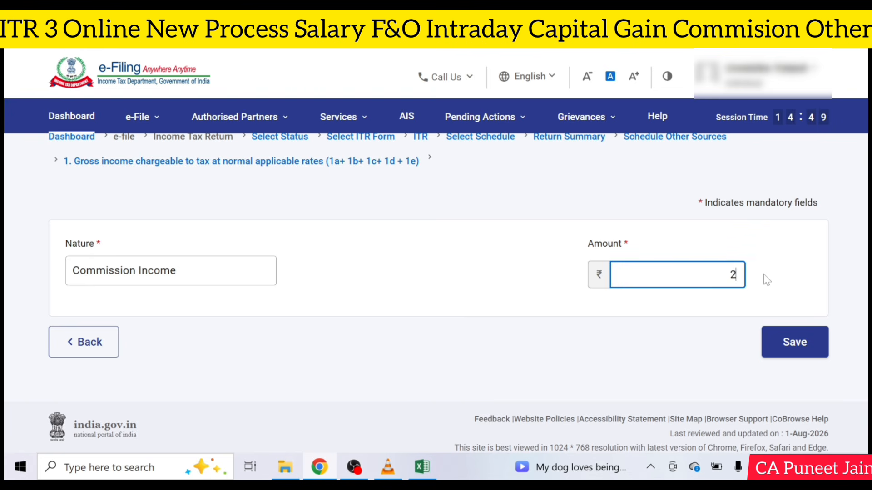
type("4545")
left_click(815, 345)
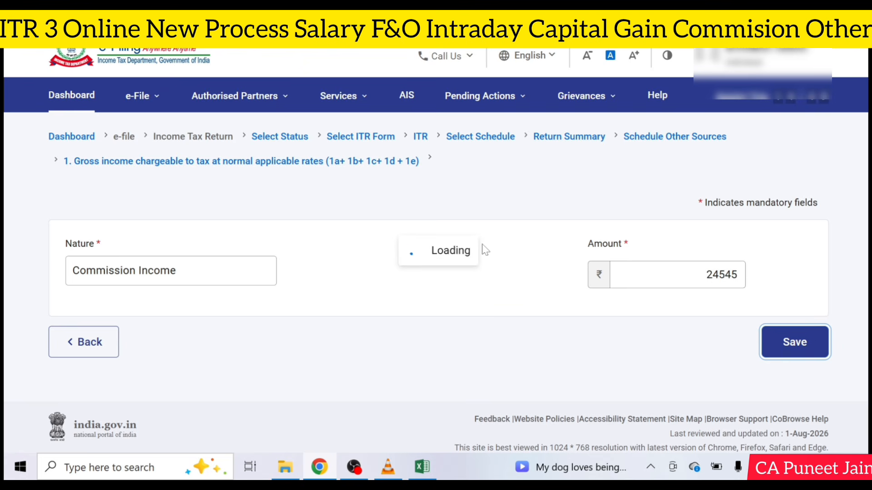
scroll(485, 250, "down", 20)
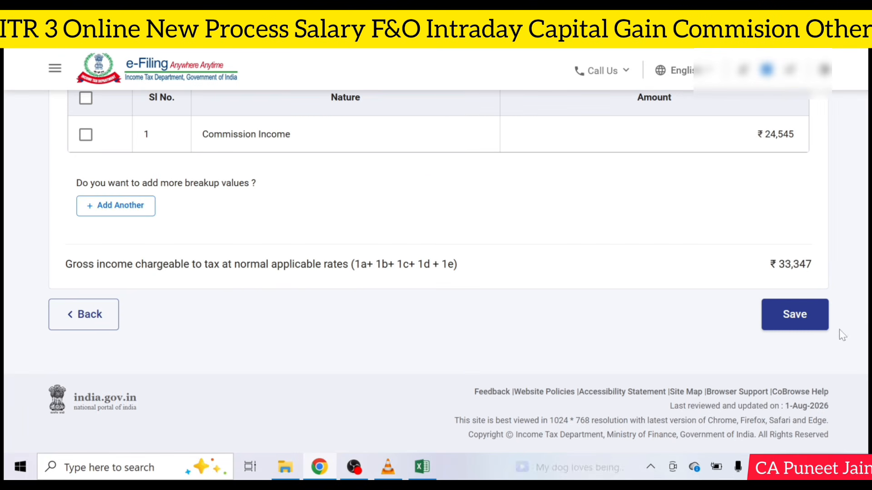
left_click(804, 323)
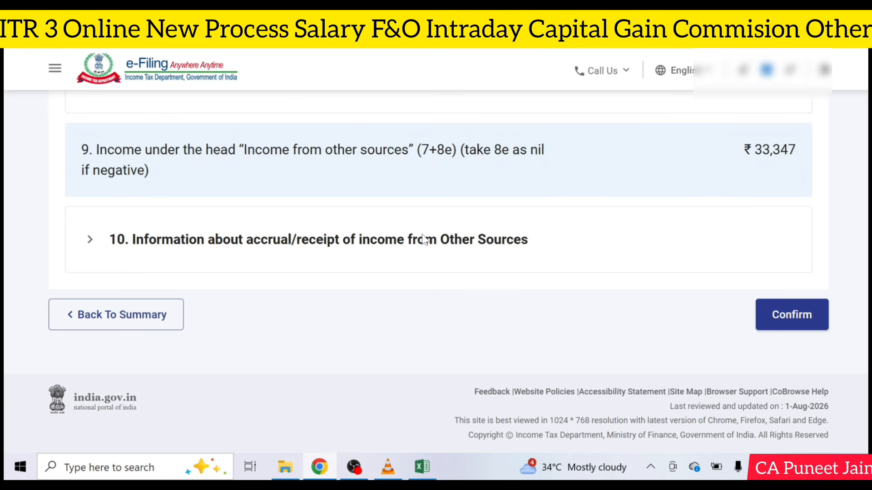
Step: Enter 105 as dividend received up to 15/6 in row 3(a), then confirm Schedule Other Sources
left_click(423, 239)
scroll(445, 296, "down", 5)
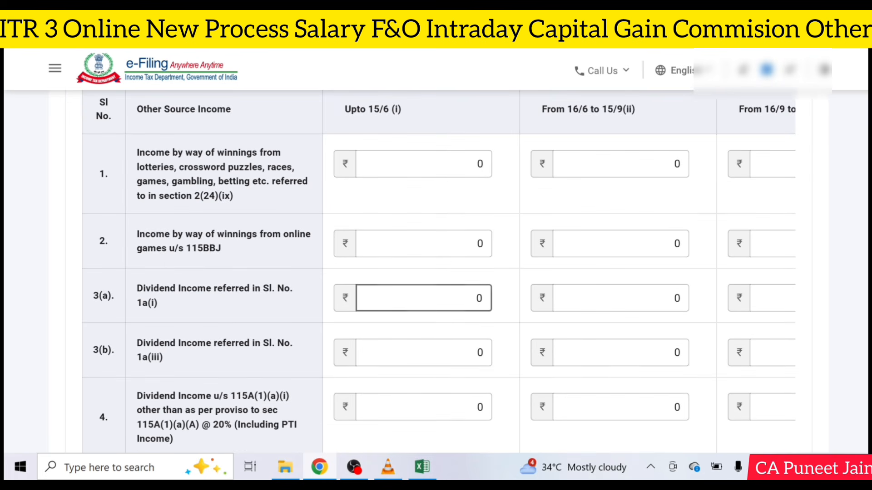
left_click(490, 310)
type("105")
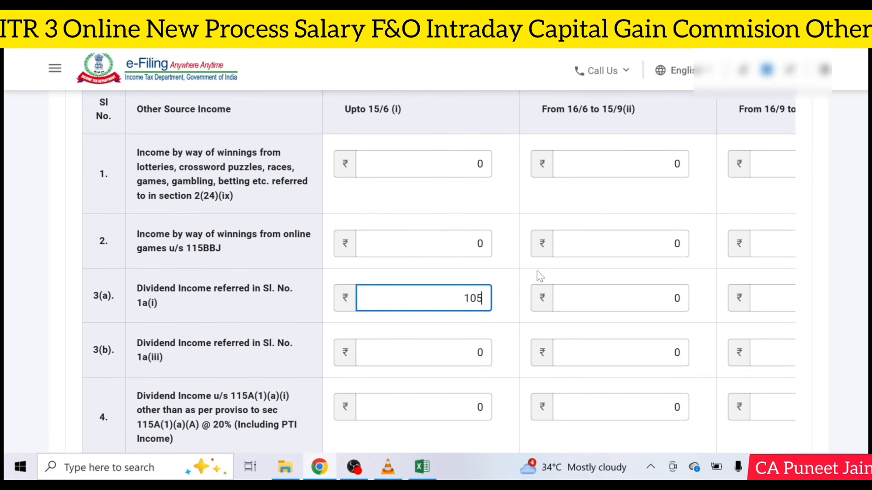
scroll(539, 276, "down", 10)
left_click(802, 315)
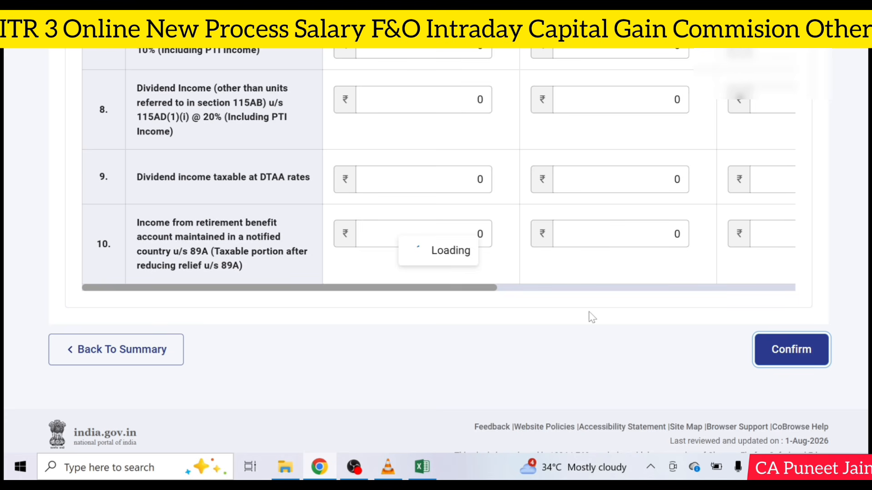
Step: Review Part B - TI's total income of ₹3,39,723 and confirm the computation
scroll(545, 272, "down", 3)
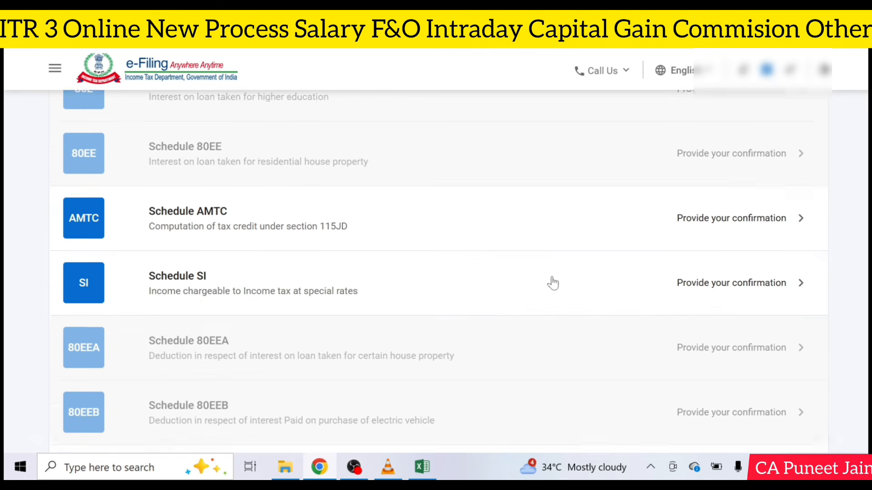
scroll(553, 283, "down", 1)
scroll(554, 282, "down", 8)
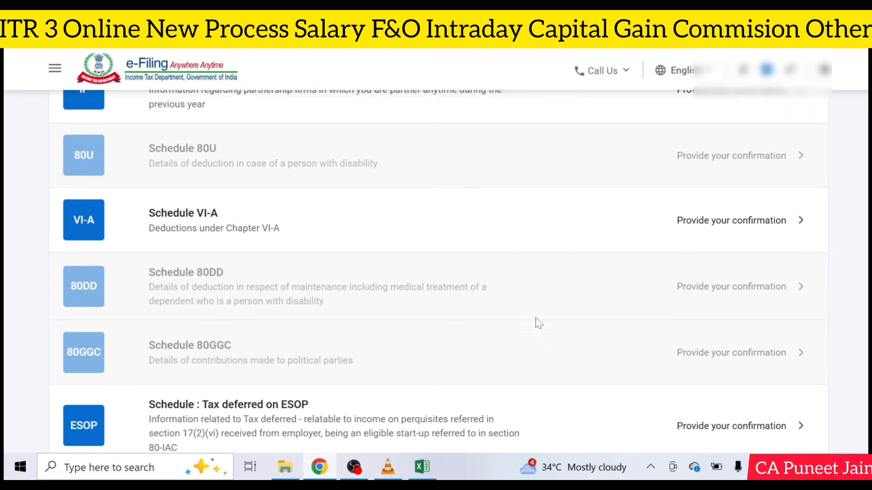
scroll(535, 321, "down", 10)
scroll(366, 176, "up", 2)
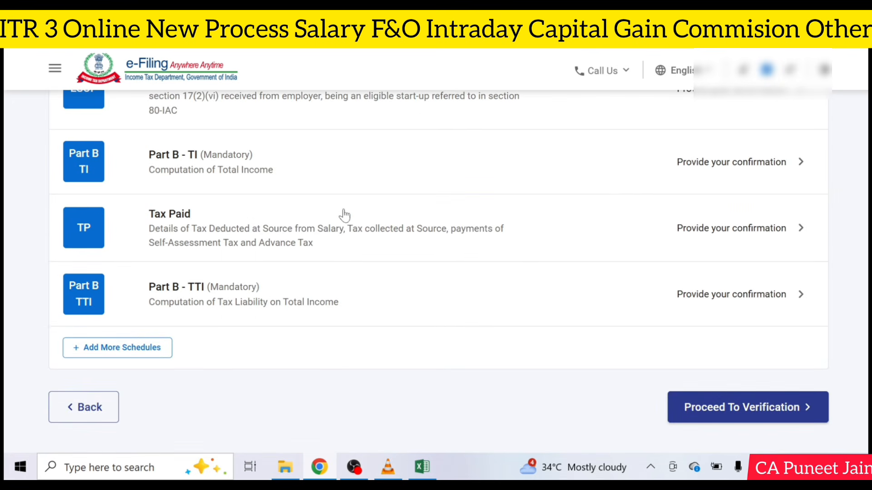
left_click(660, 185)
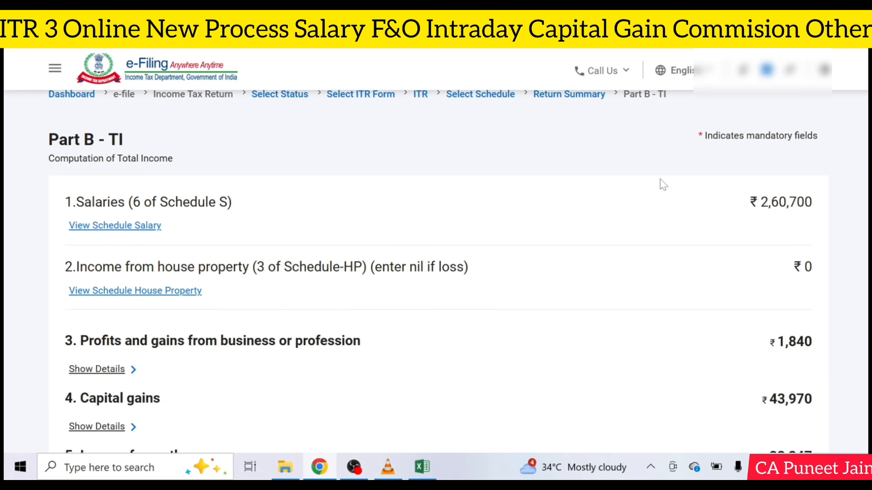
scroll(660, 184, "down", 6)
scroll(830, 282, "down", 10)
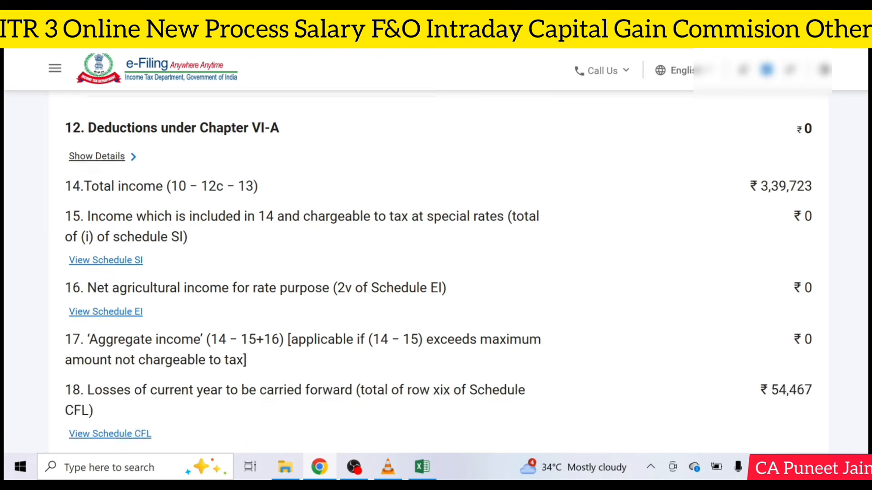
scroll(830, 281, "up", 2)
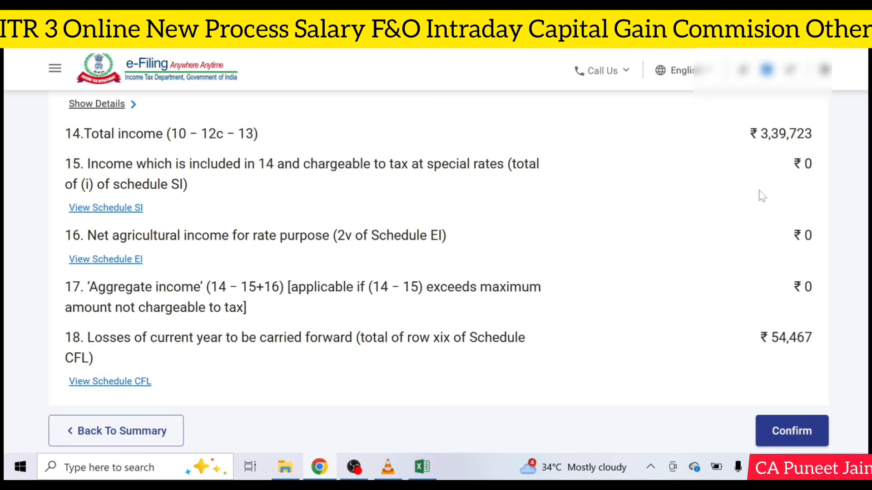
left_click(791, 429)
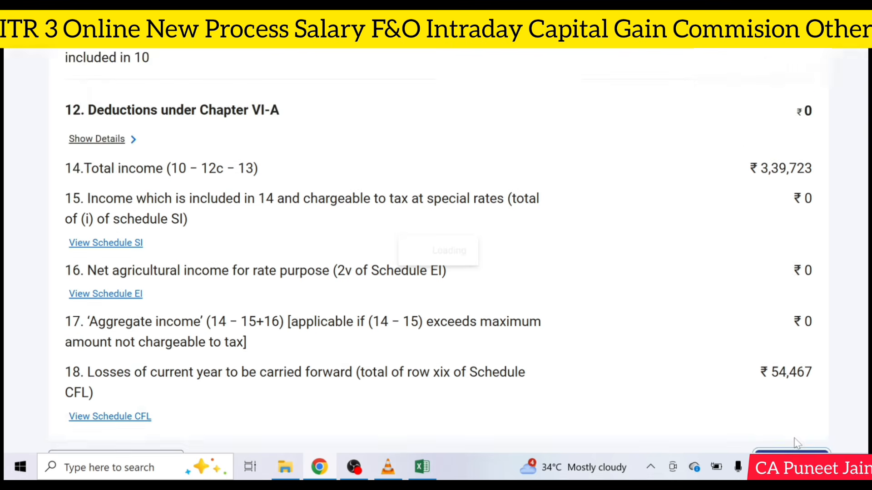
scroll(572, 273, "down", 15)
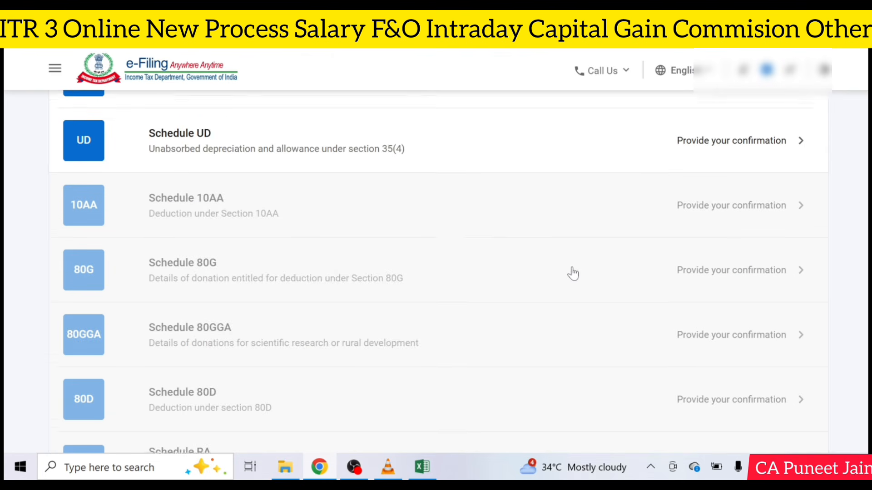
scroll(573, 273, "down", 10)
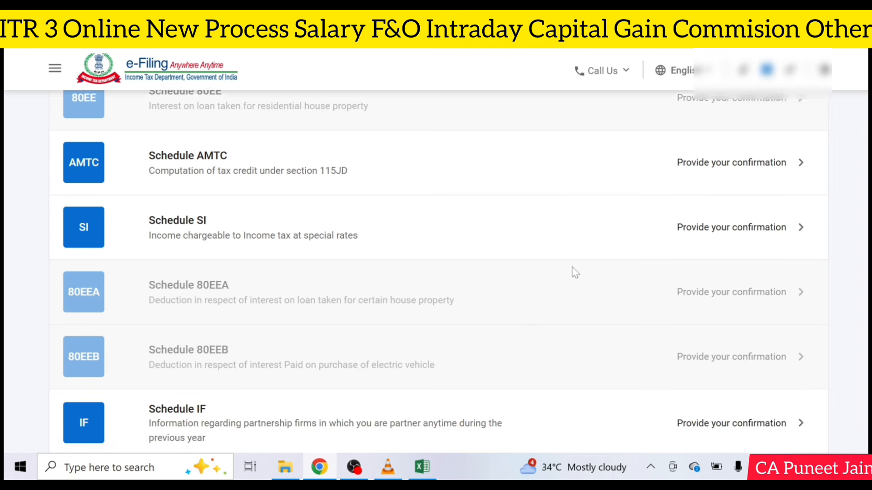
scroll(573, 273, "down", 7)
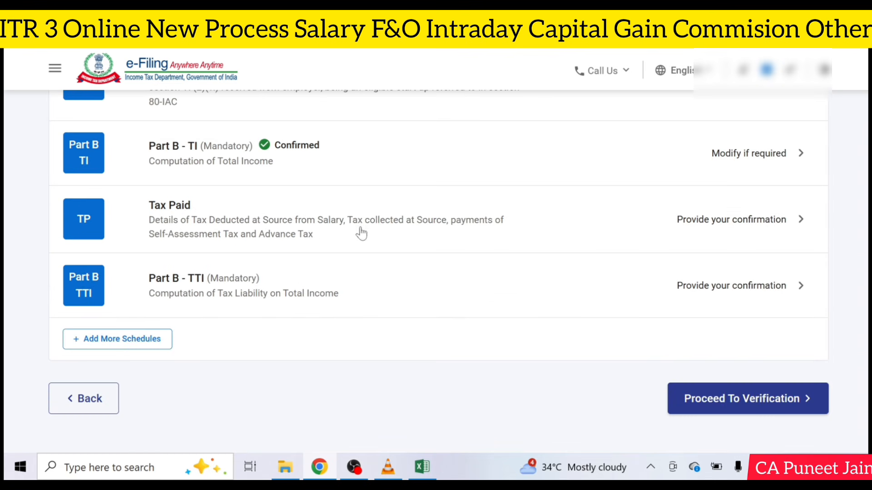
left_click(534, 228)
scroll(513, 210, "down", 5)
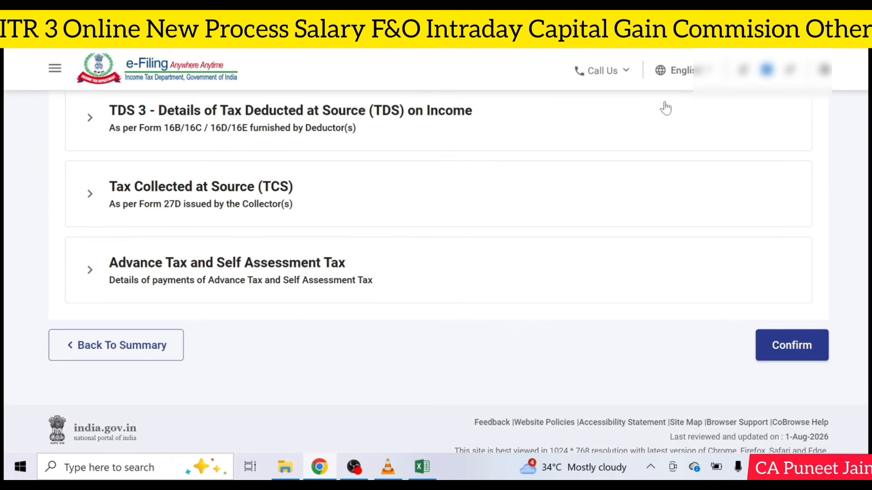
left_click(404, 269)
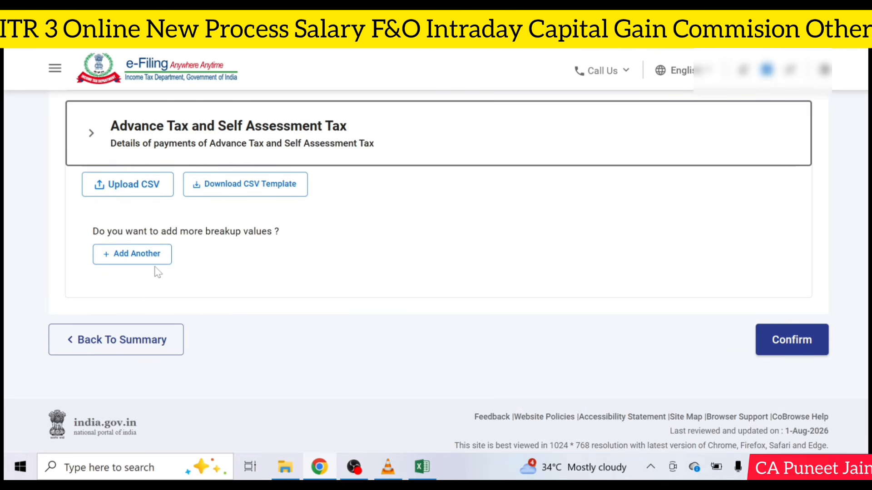
left_click(163, 340)
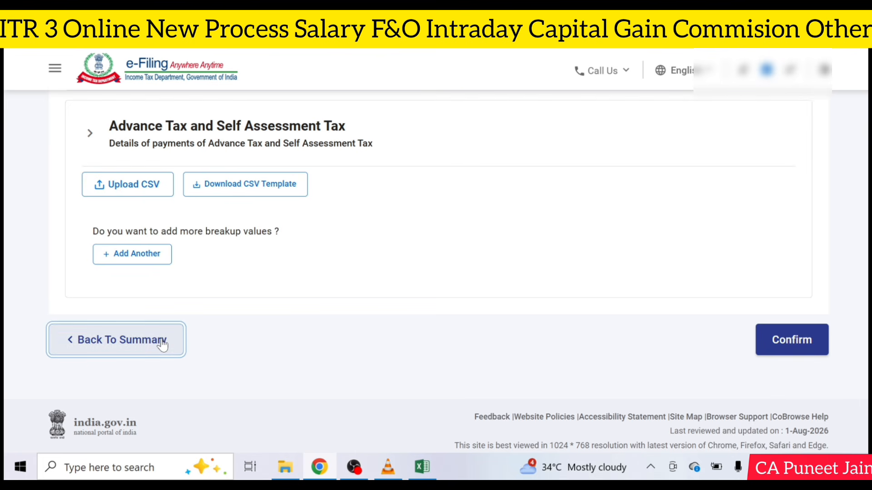
scroll(731, 258, "down", 20)
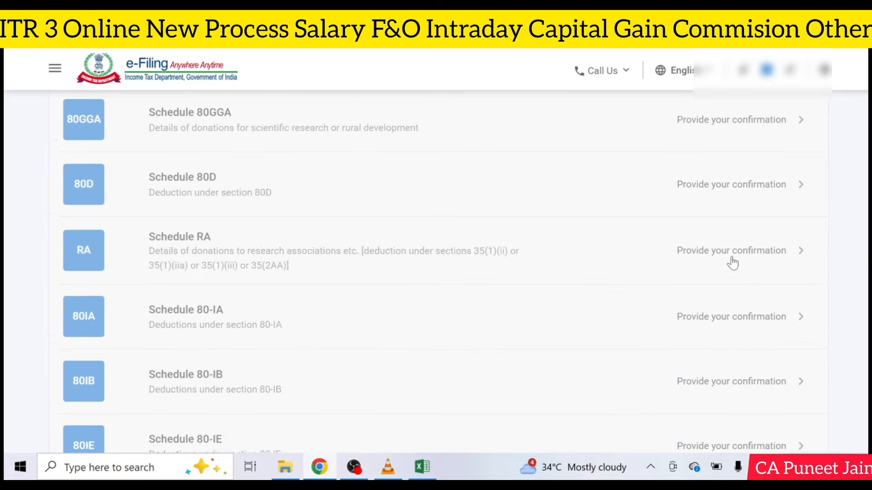
scroll(731, 262, "down", 2)
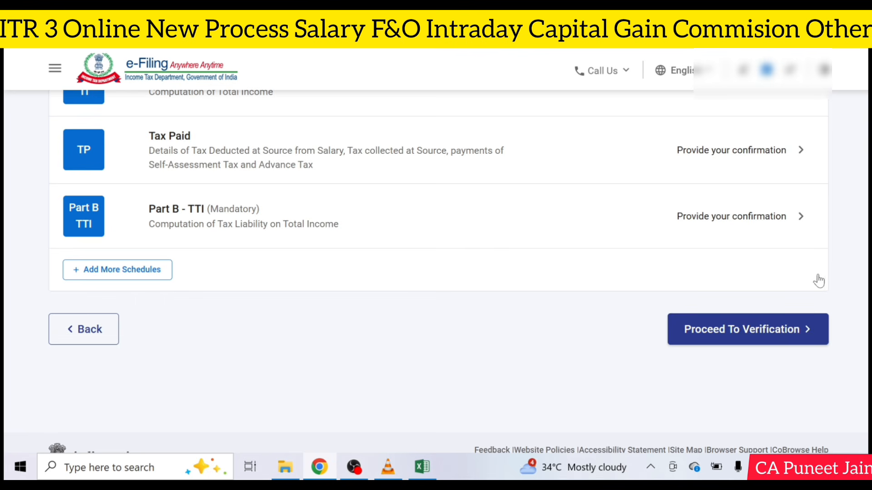
Step: Confirm the Part B - TTI tax computation showing ₹0 tax liability
left_click(749, 206)
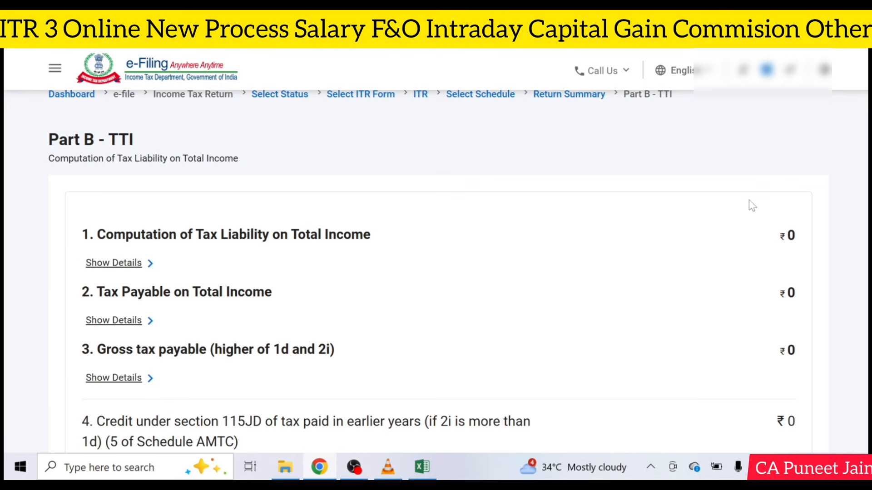
scroll(752, 211, "down", 15)
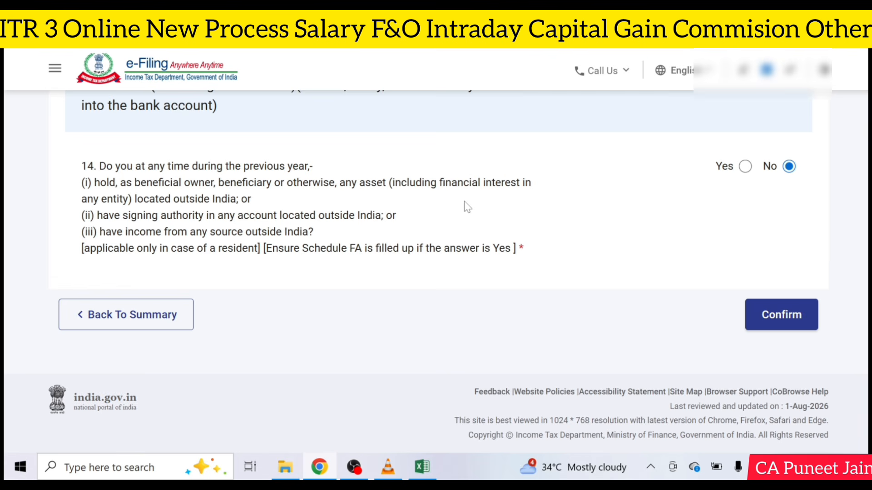
left_click(776, 314)
scroll(799, 315, "down", 20)
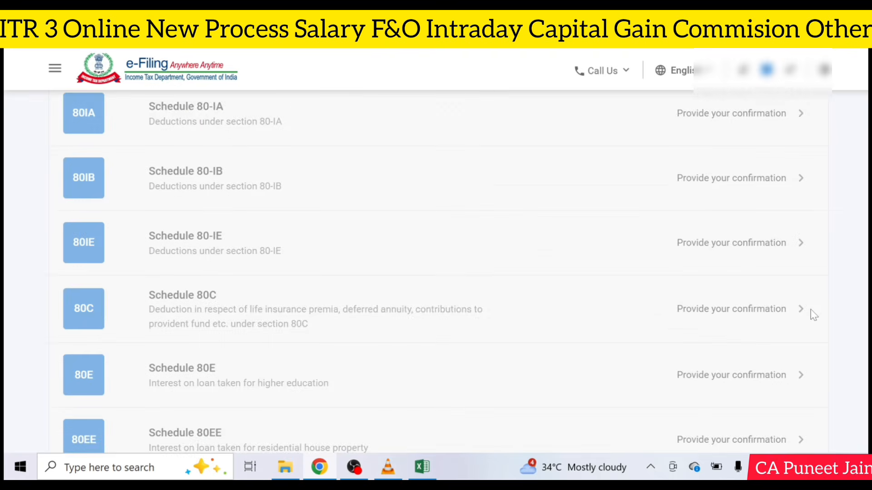
scroll(813, 314, "down", 2)
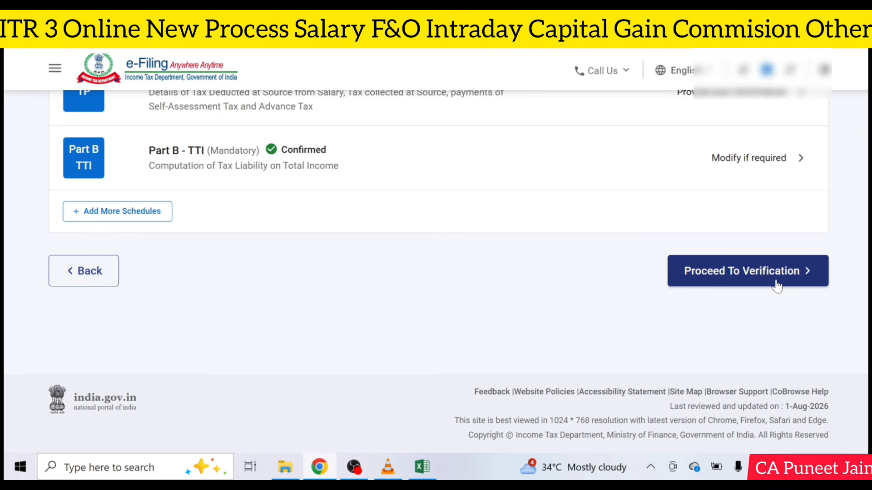
Step: Proceed to verification, fill in the place of filing, and submit the ITR3 for validation
left_click(776, 285)
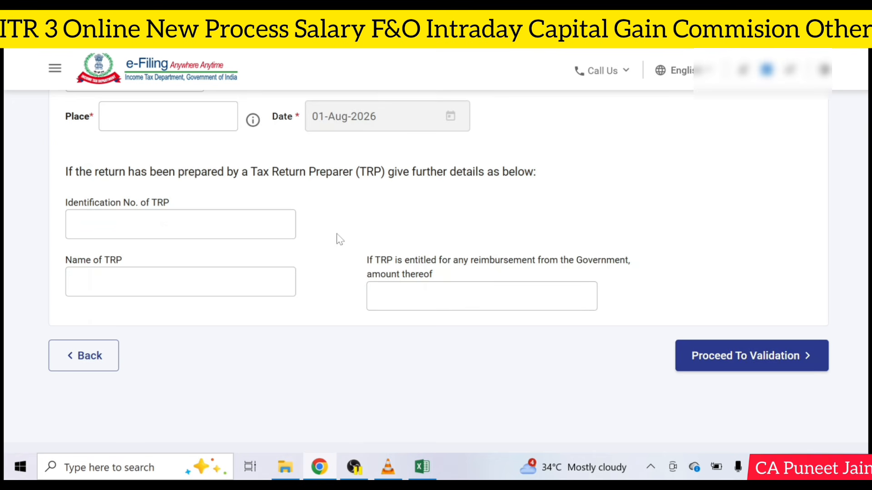
left_click(61, 114)
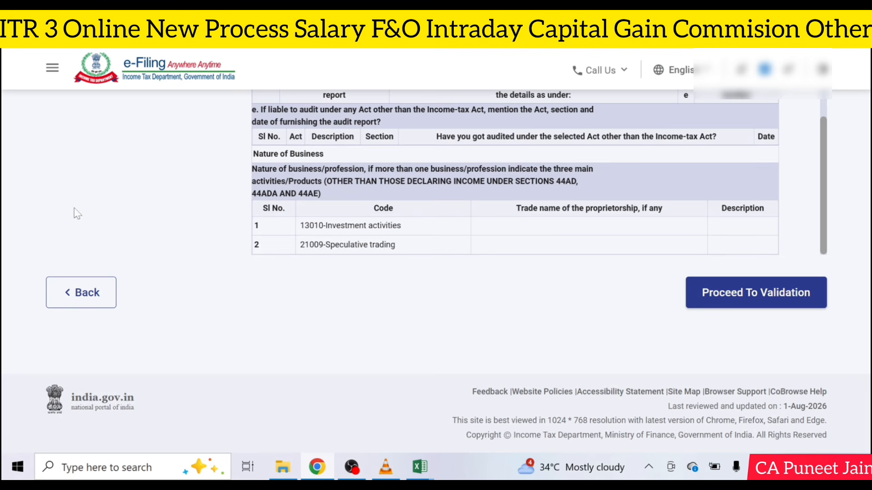
left_click(740, 298)
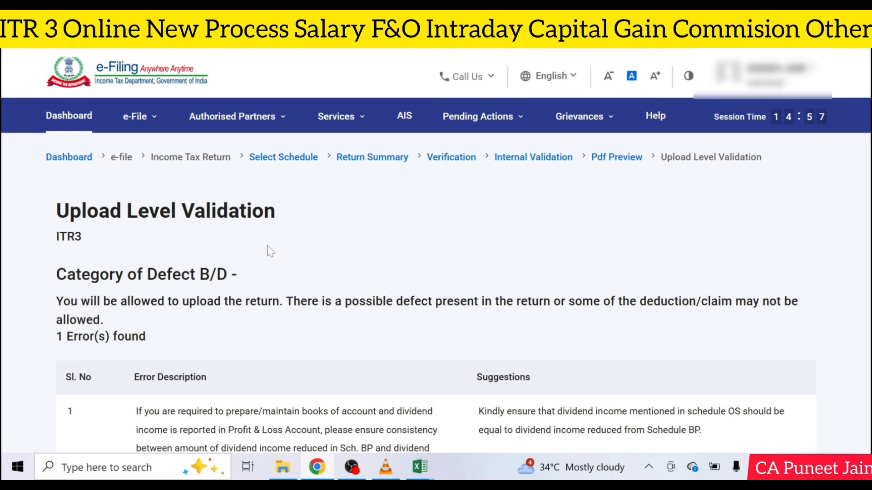
Step: Accept the dividend-income defect warning and proceed to verification
scroll(270, 251, "down", 5)
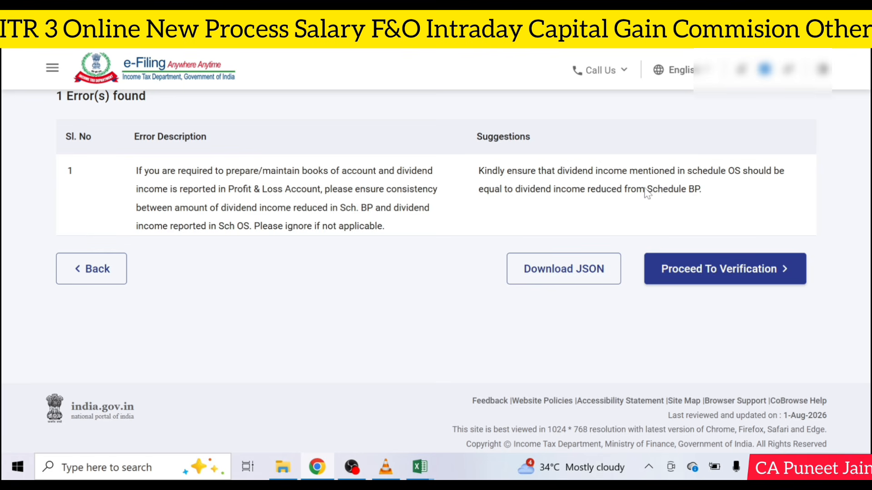
left_click(759, 279)
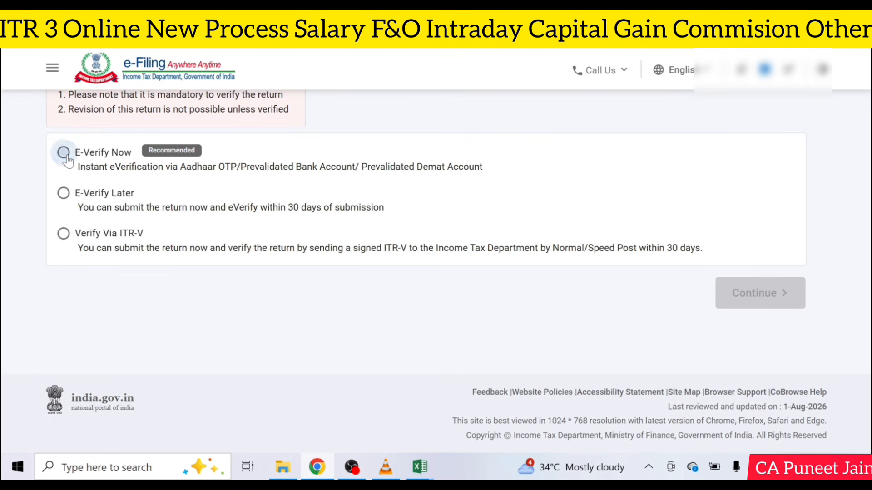
Step: Choose E-Verify Now with Aadhaar OTP, give consent, and generate the Aadhaar OTP
left_click(64, 152)
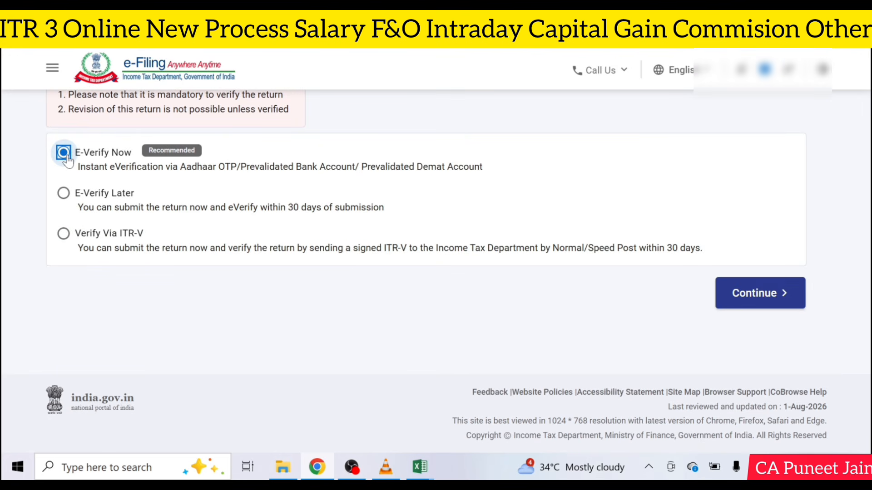
left_click(738, 289)
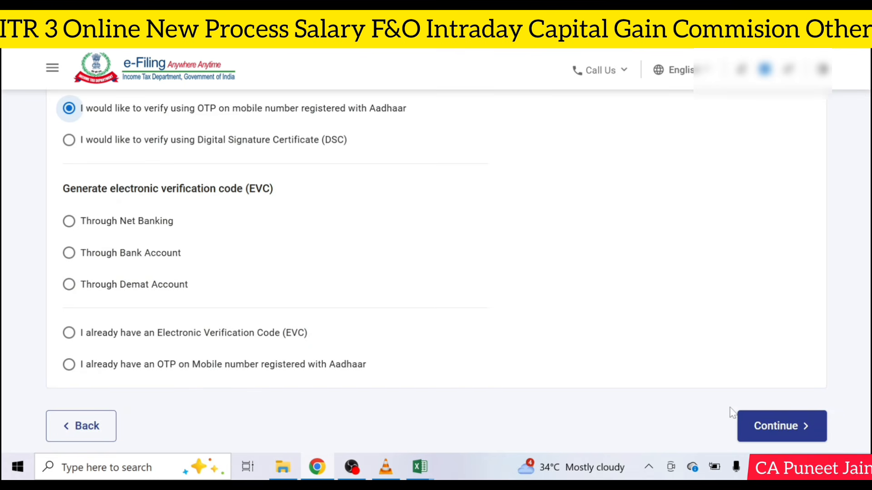
left_click(768, 426)
left_click(361, 282)
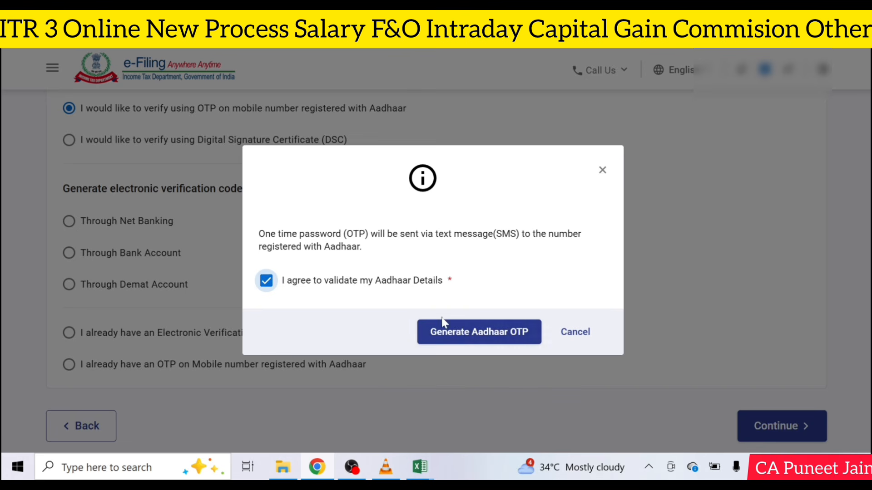
left_click(452, 330)
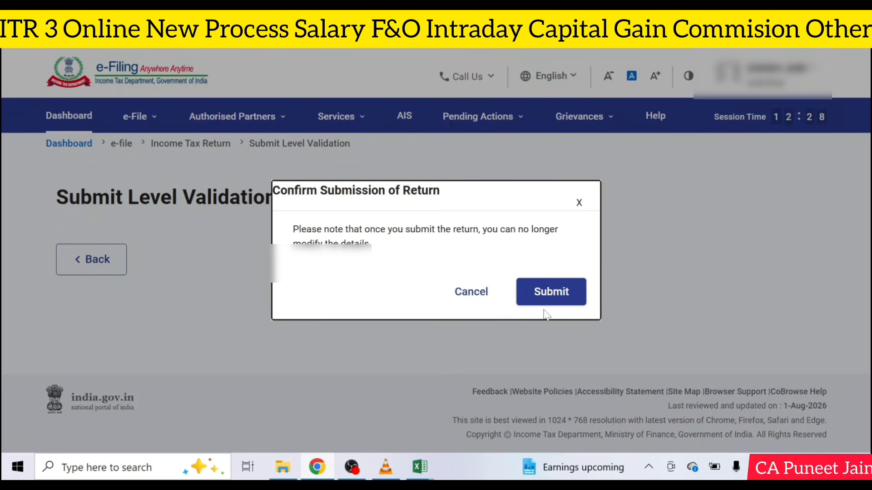
Step: Submit the ITR3 return and complete e-verification to reach the filed-and-verified confirmation
left_click(559, 302)
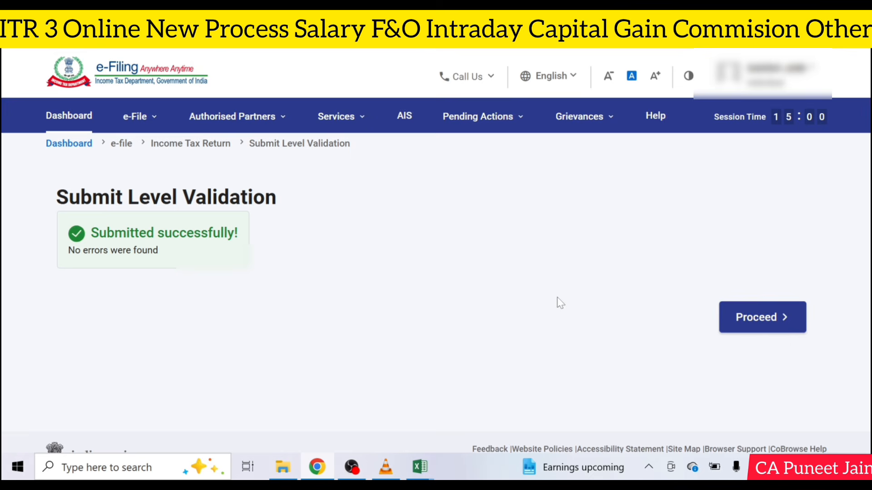
left_click(751, 328)
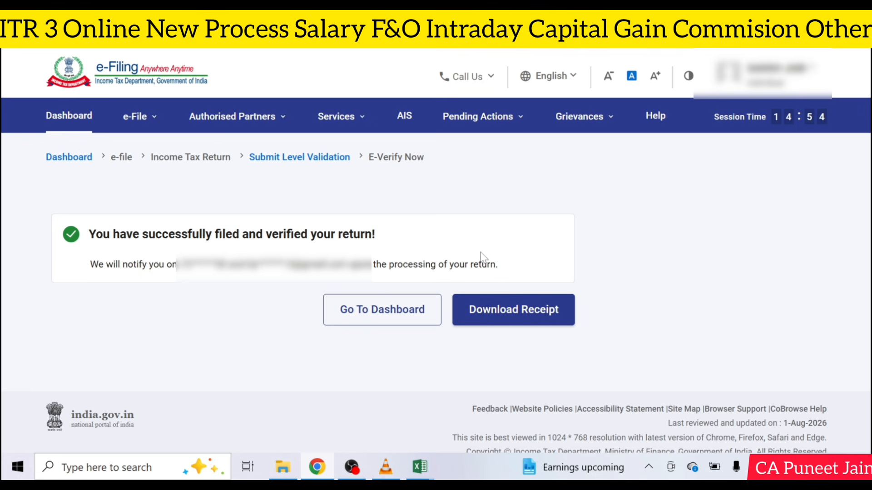
left_click(134, 124)
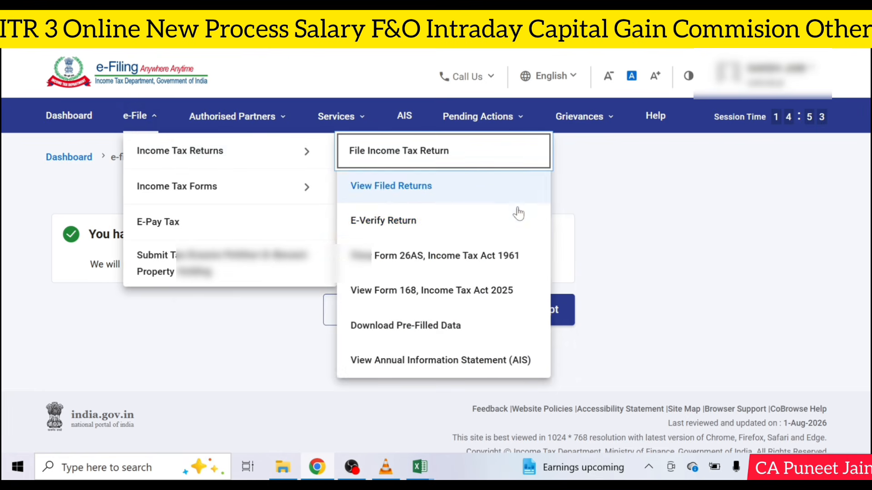
Step: Dismiss the e-File services list without choosing anything
left_click(658, 205)
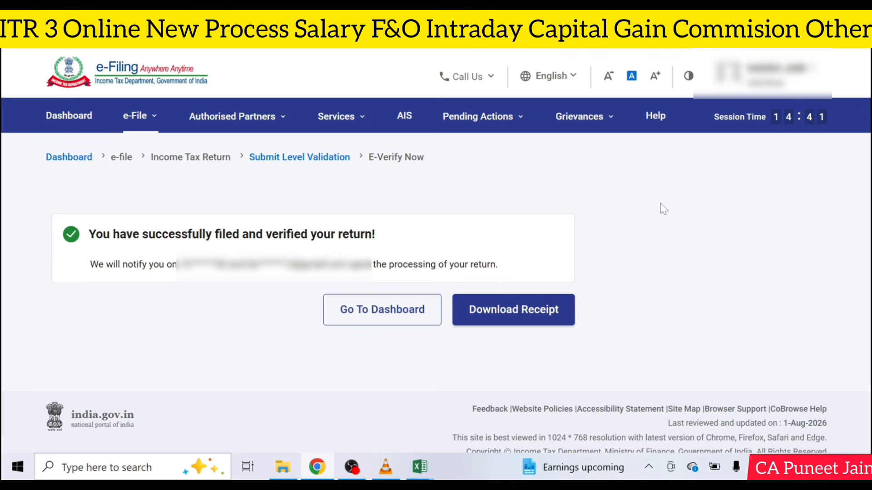
Step: Switch to the YouTube channel's Videos page and scroll to the ITR 3 Online Filing video
left_click(526, 28)
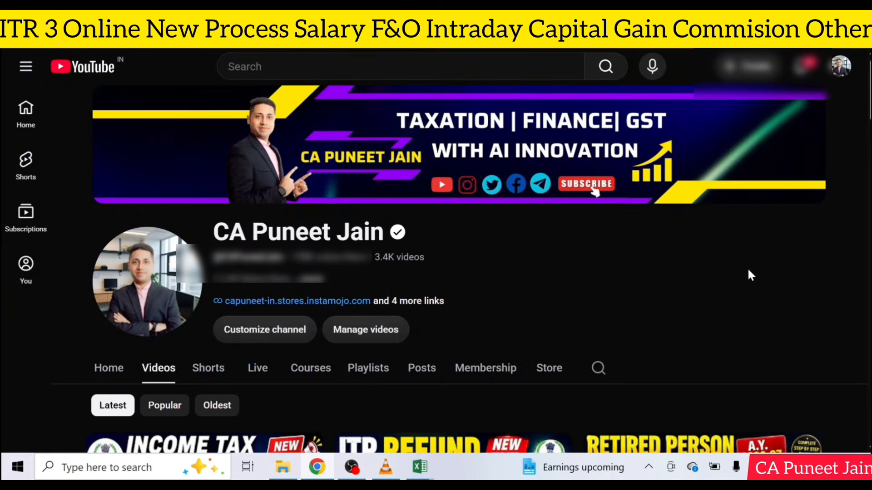
scroll(749, 272, "down", 5)
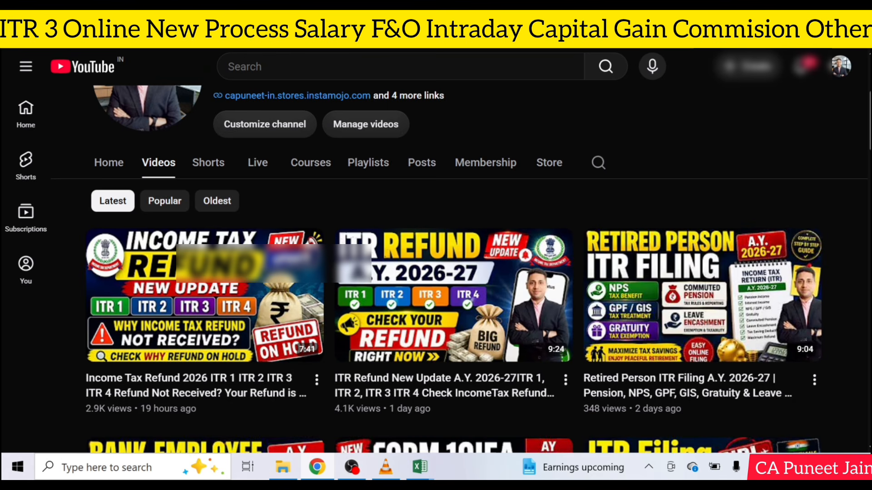
scroll(471, 236, "down", 6)
scroll(471, 236, "up", 5)
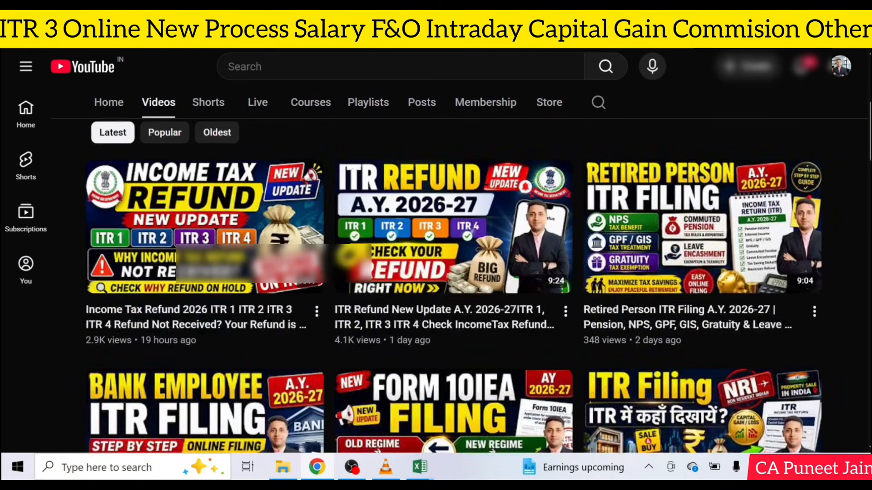
scroll(454, 286, "down", 8)
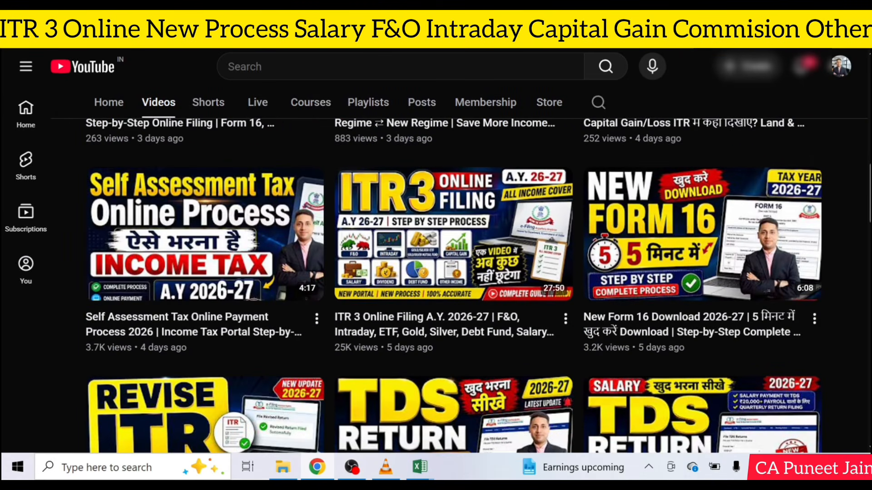